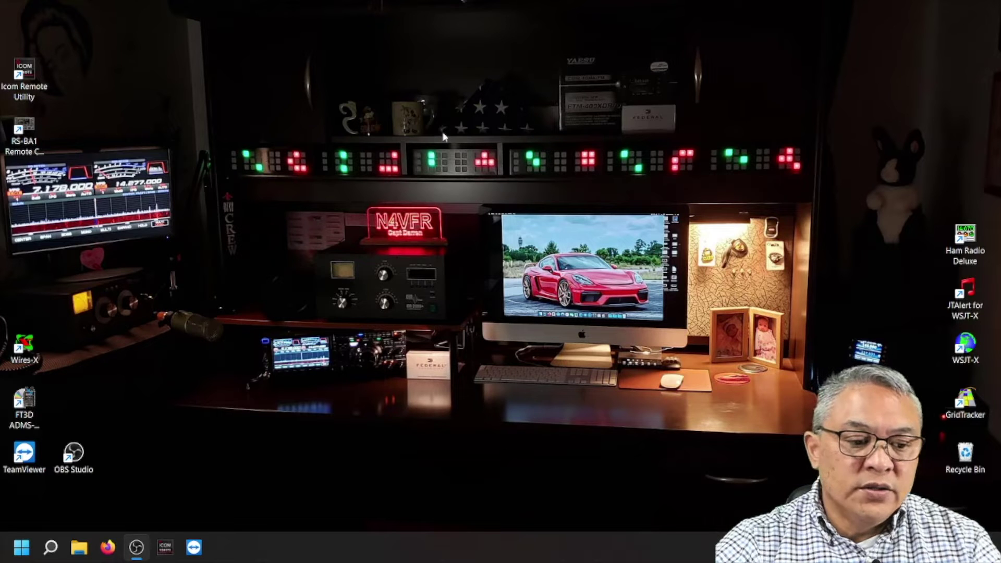
# Step: Check in Device Manager that Ports (COM & LPT) shows COM4
pyautogui.click(50, 549)
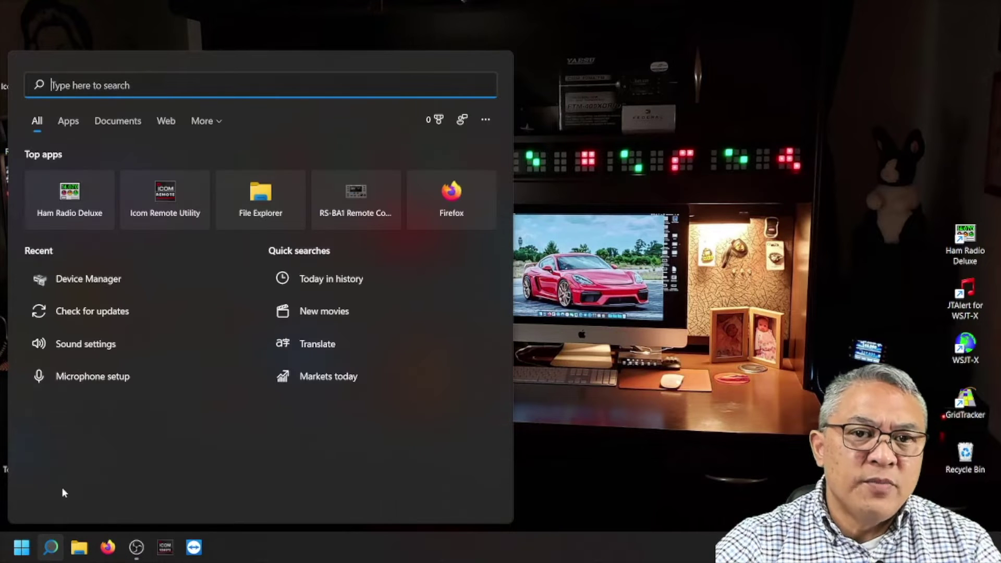
pyautogui.click(113, 281)
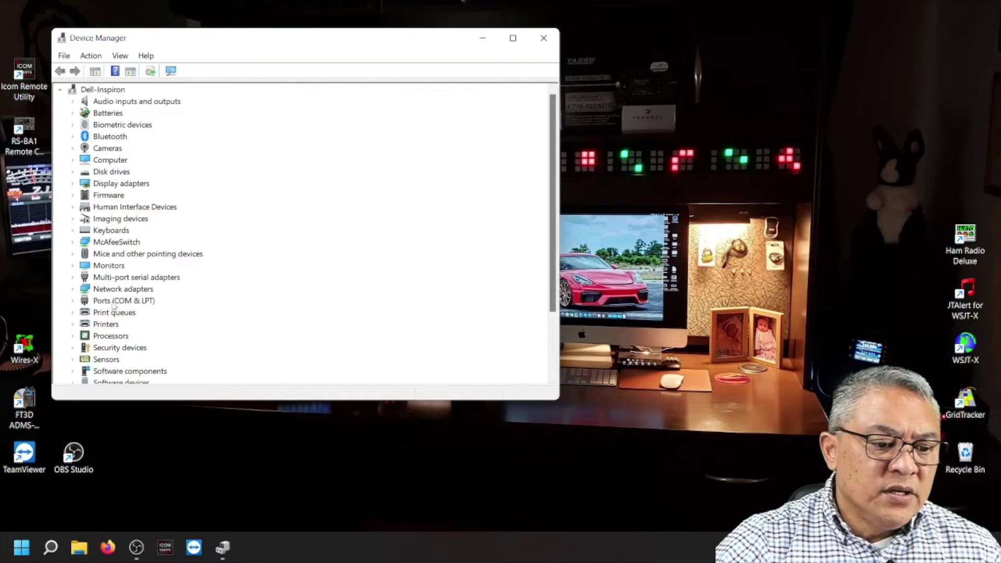
pyautogui.doubleClick(113, 302)
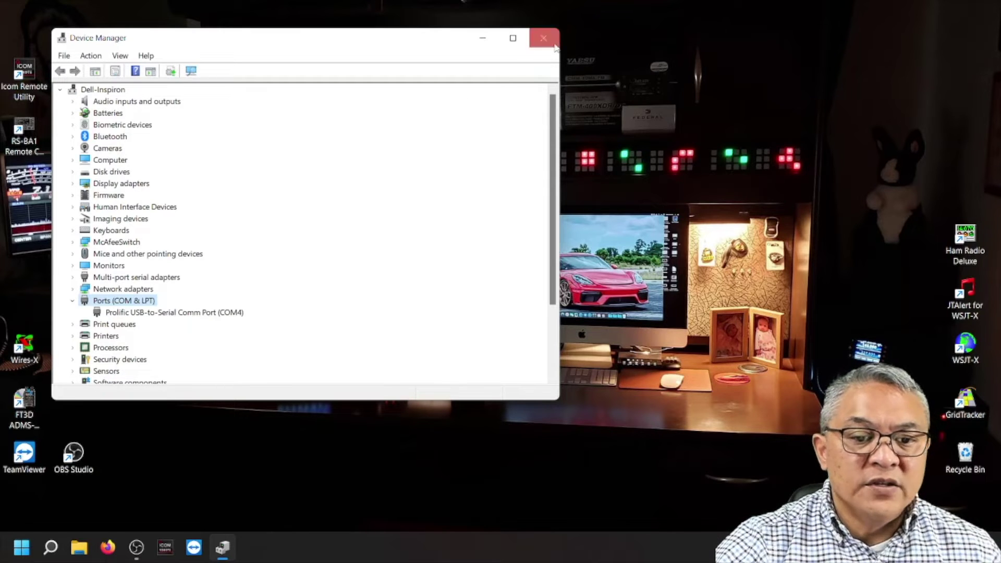
pyautogui.click(555, 46)
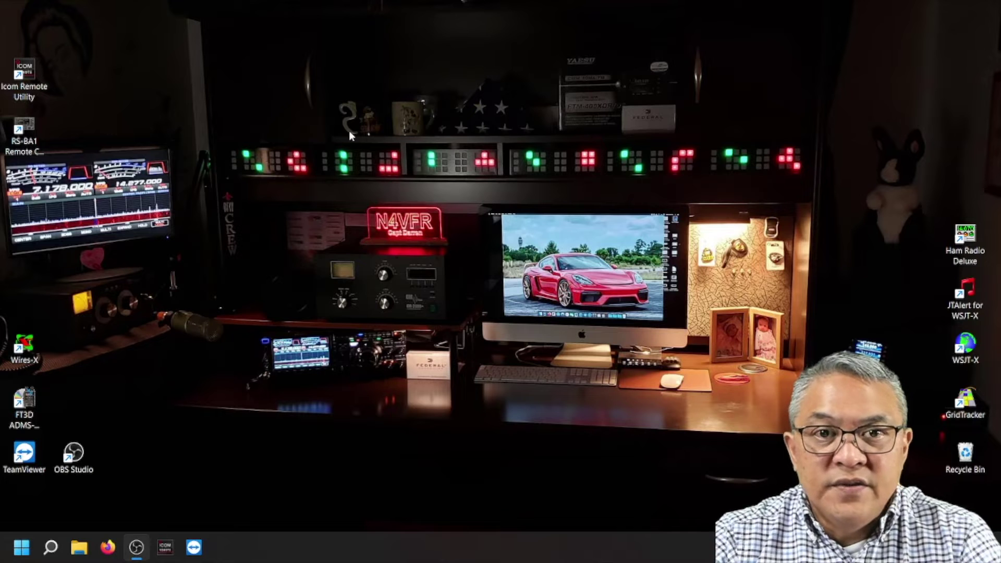
# Step: Launch Wires-X and connect to the AMERICA-LINK node from the user list
pyautogui.click(28, 348)
pyautogui.doubleClick(29, 349)
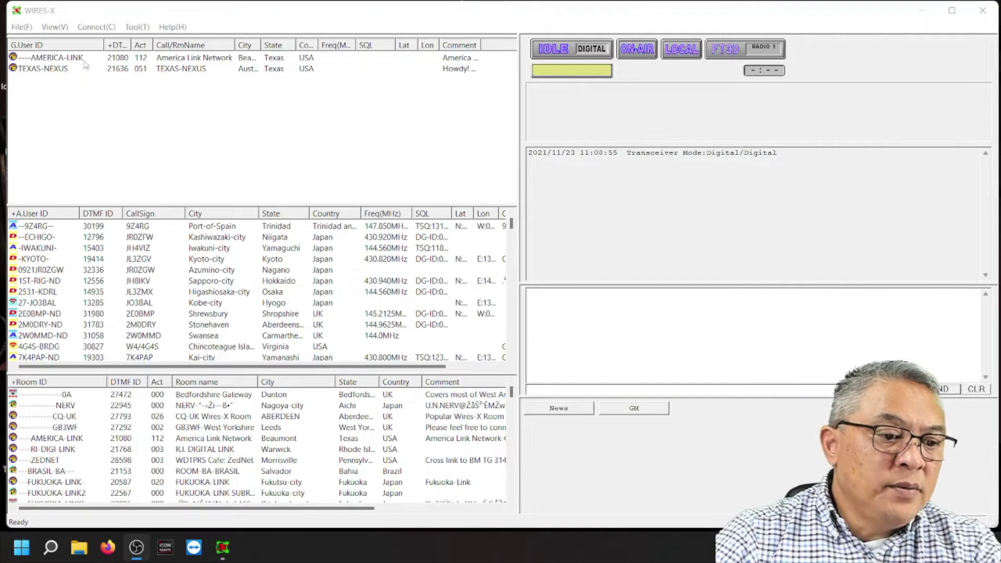
pyautogui.click(68, 58)
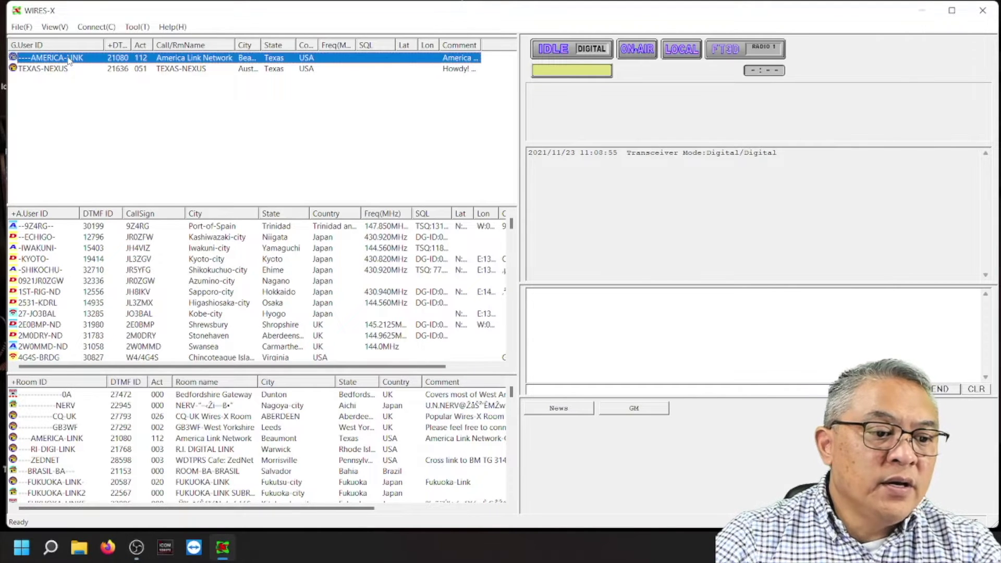
pyautogui.rightClick(69, 61)
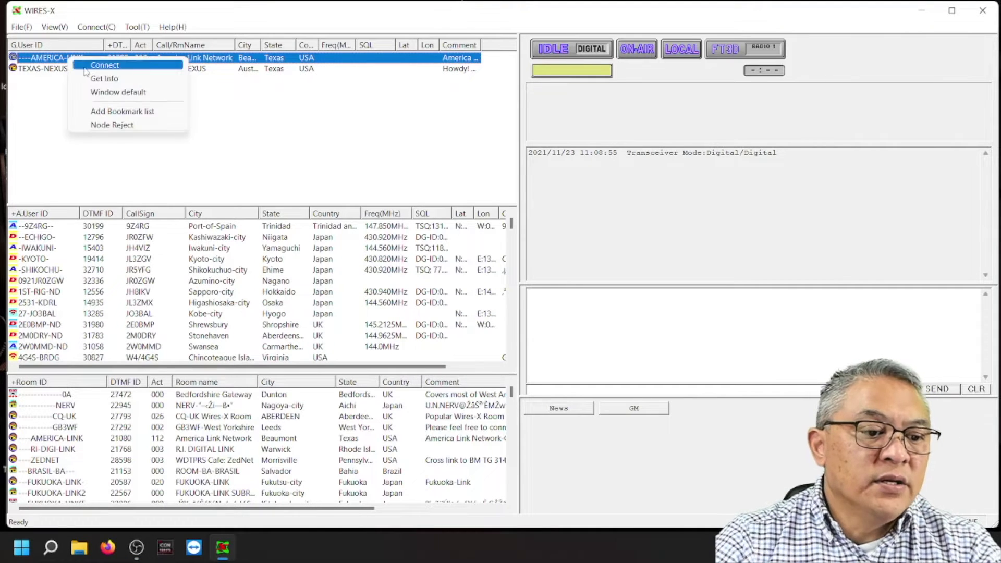
pyautogui.click(88, 67)
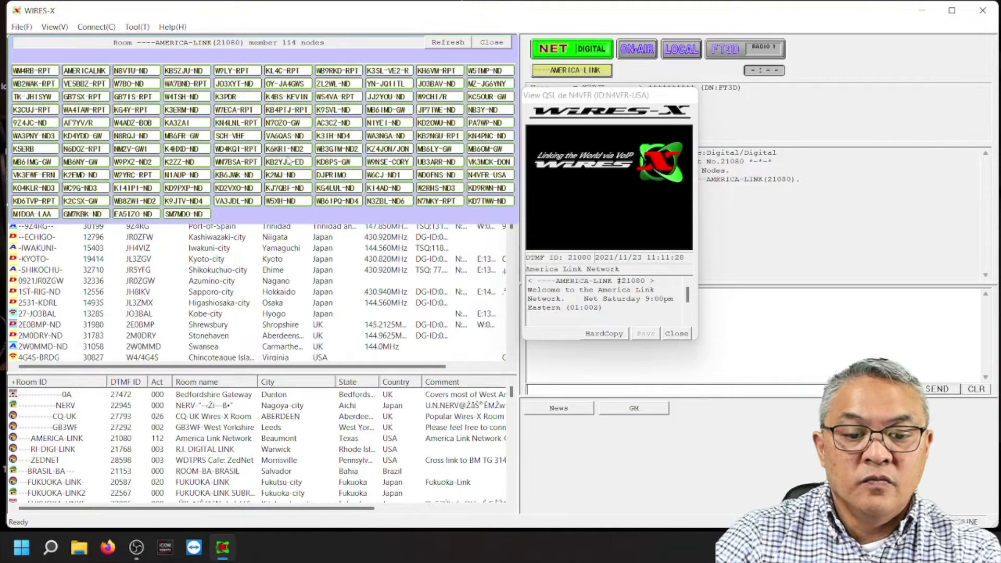
# Step: Close the America Link View QSL welcome card
pyautogui.click(677, 333)
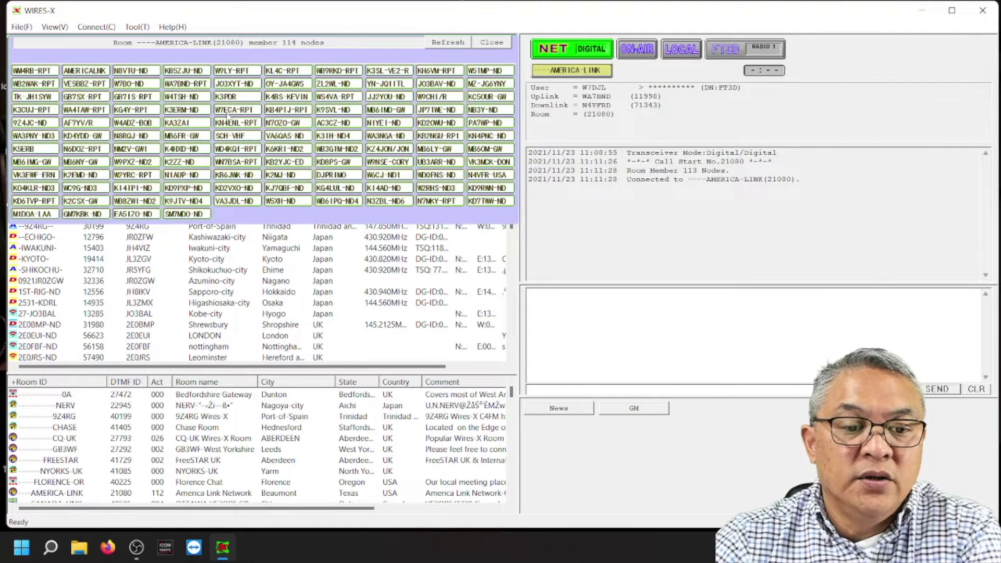
# Step: Close the room member list, disconnect from AMERICA-LINK, and quit Wires-X
pyautogui.click(492, 42)
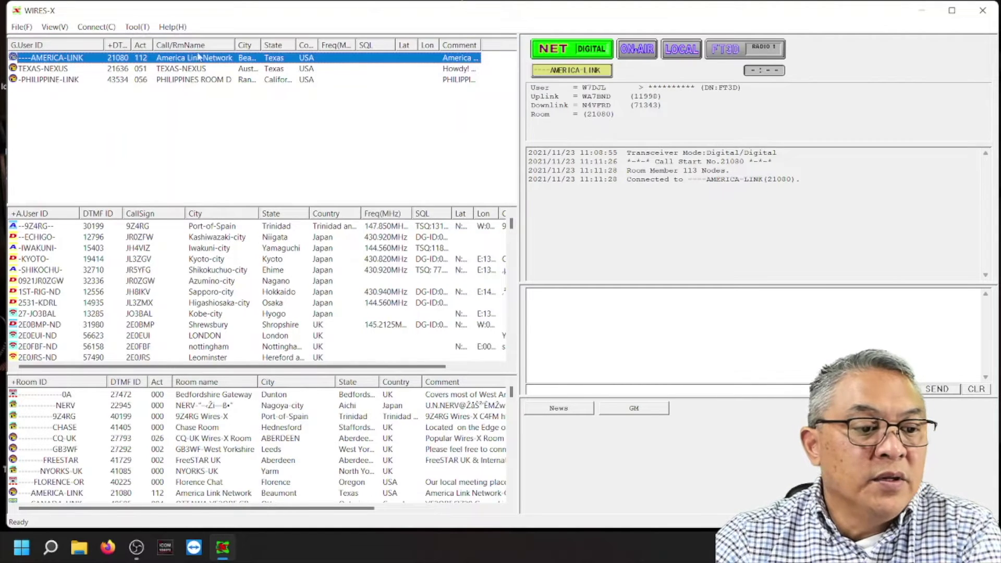
pyautogui.click(96, 27)
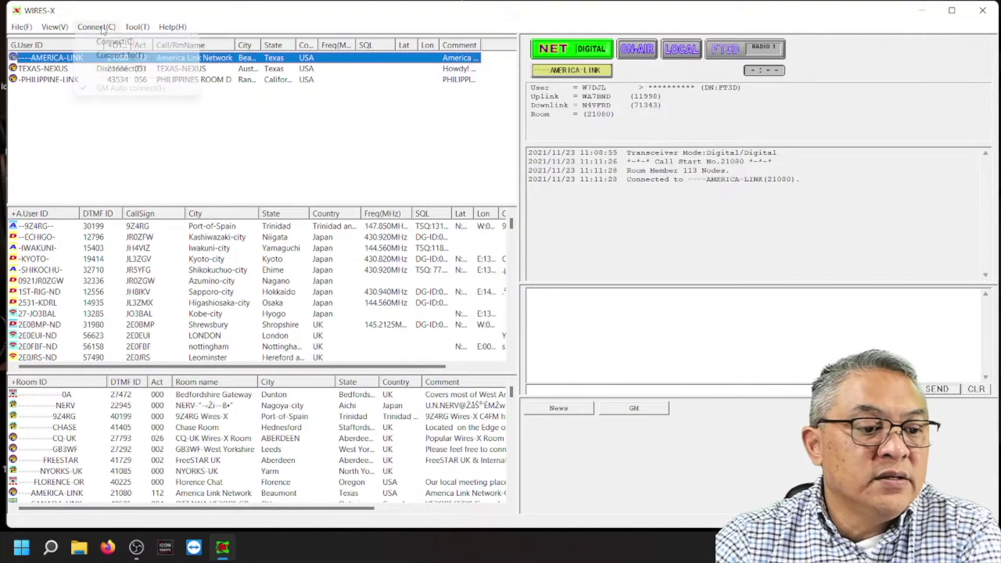
pyautogui.click(119, 67)
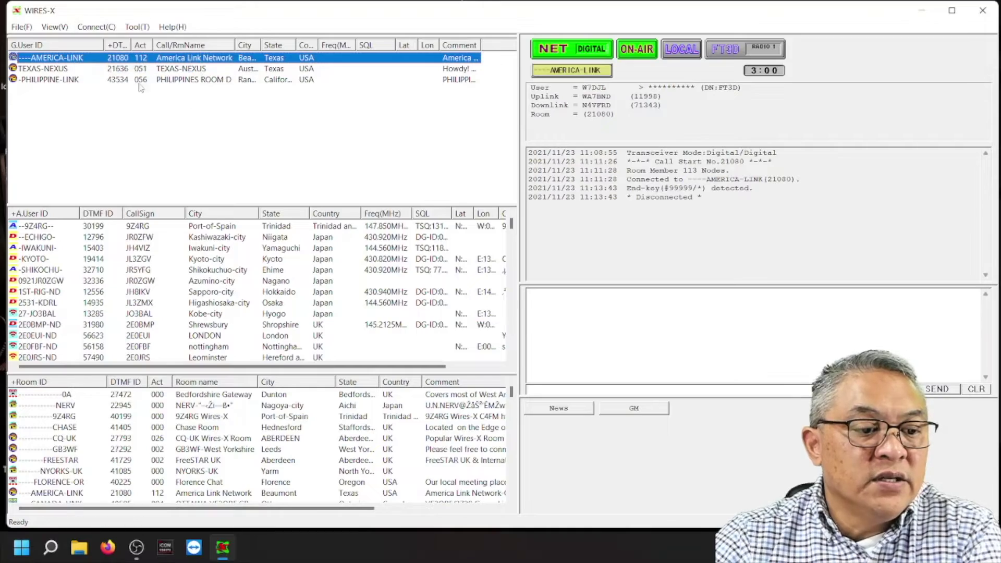
pyautogui.click(983, 13)
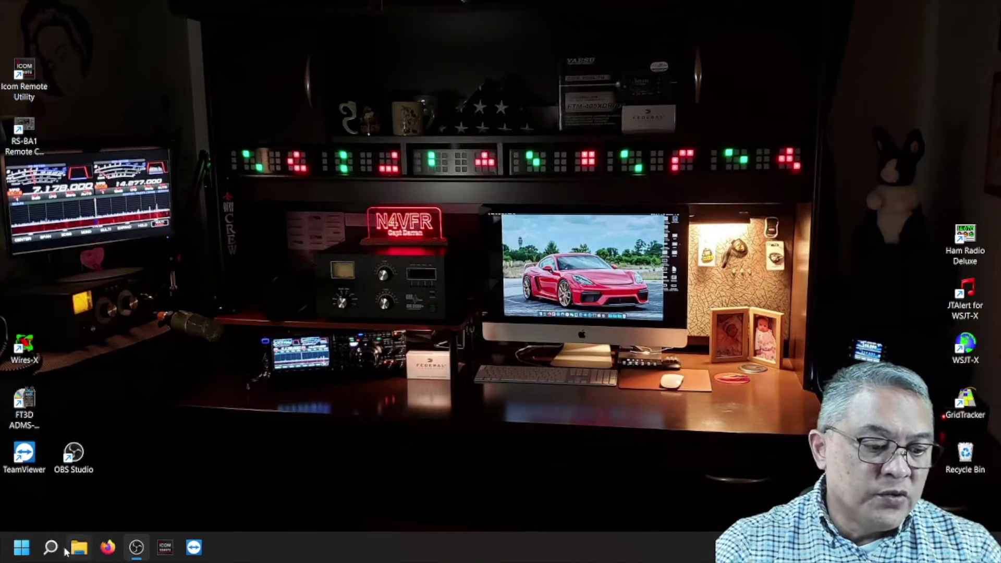
# Step: Install the pending Prolific - Ports update, recheck until up to date, and close Settings
pyautogui.click(50, 548)
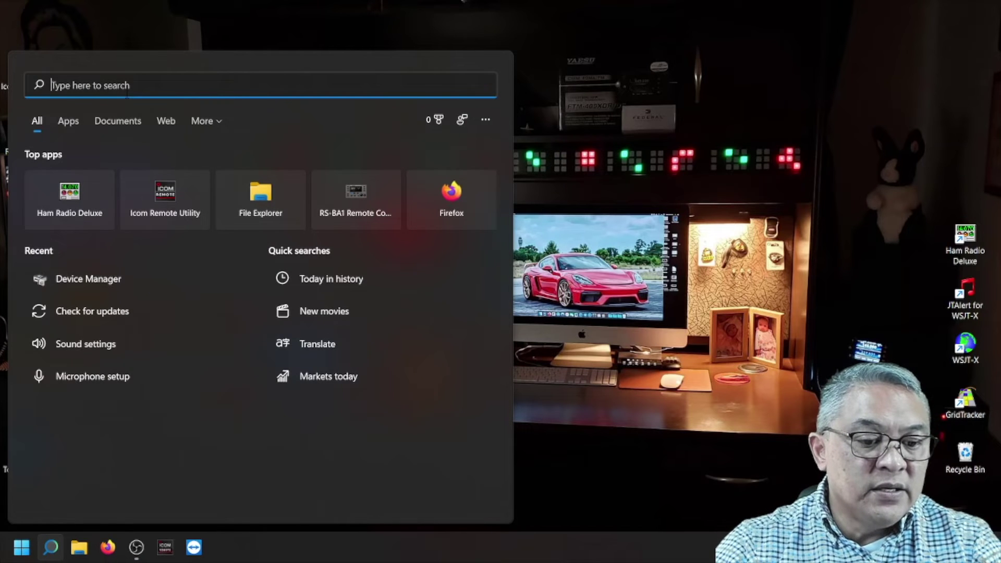
pyautogui.click(89, 312)
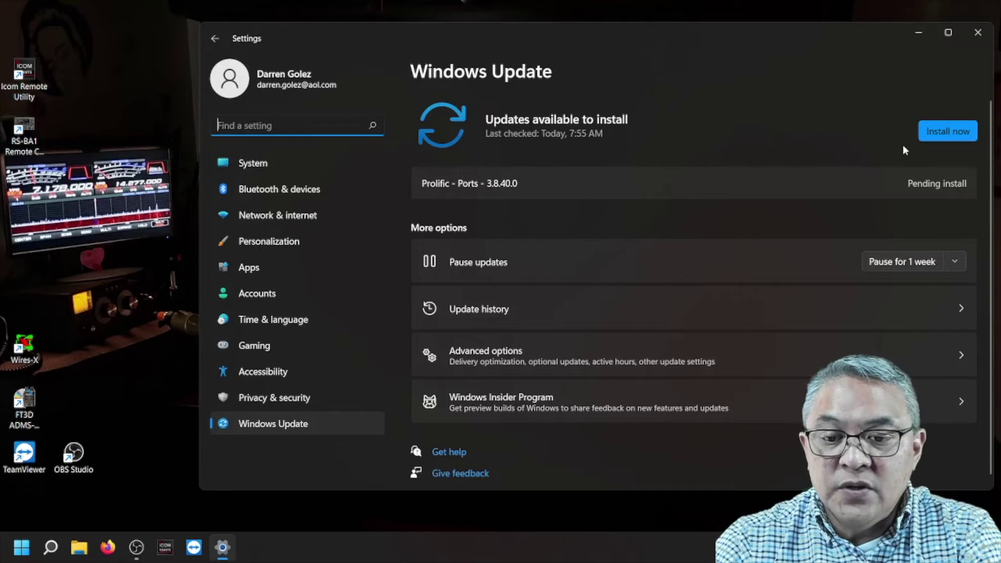
pyautogui.click(937, 132)
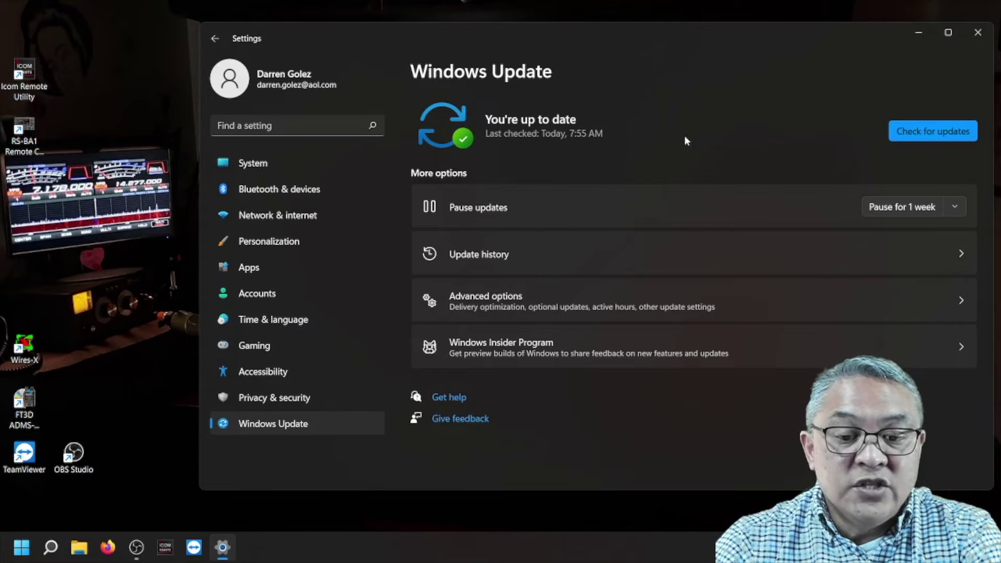
pyautogui.click(898, 134)
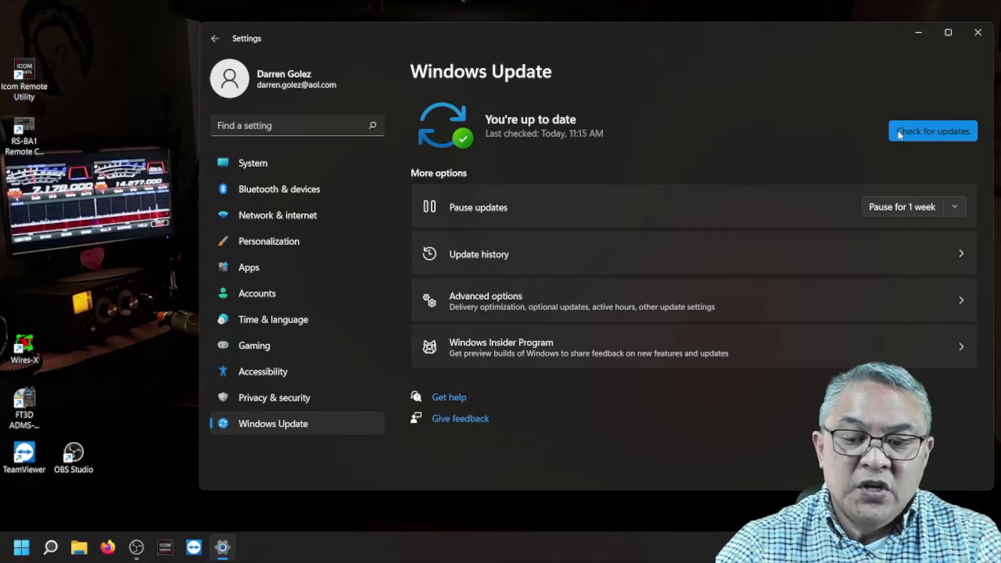
pyautogui.click(978, 32)
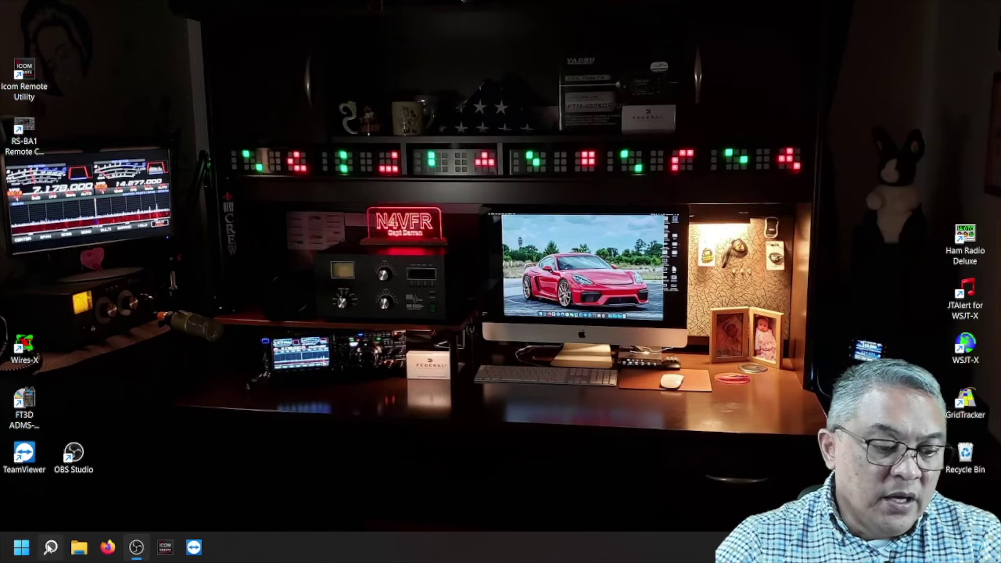
pyautogui.click(50, 547)
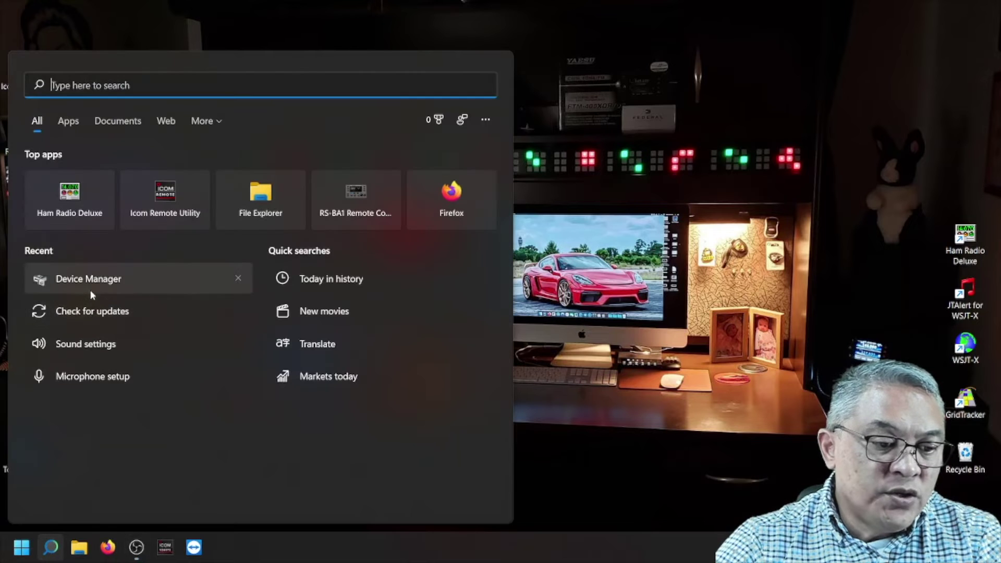
pyautogui.click(90, 285)
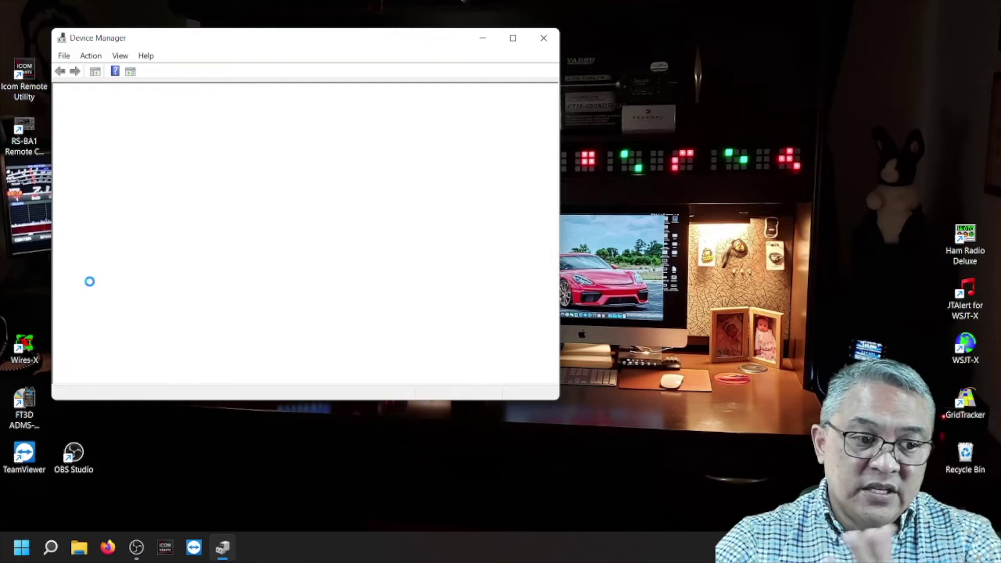
pyautogui.doubleClick(134, 302)
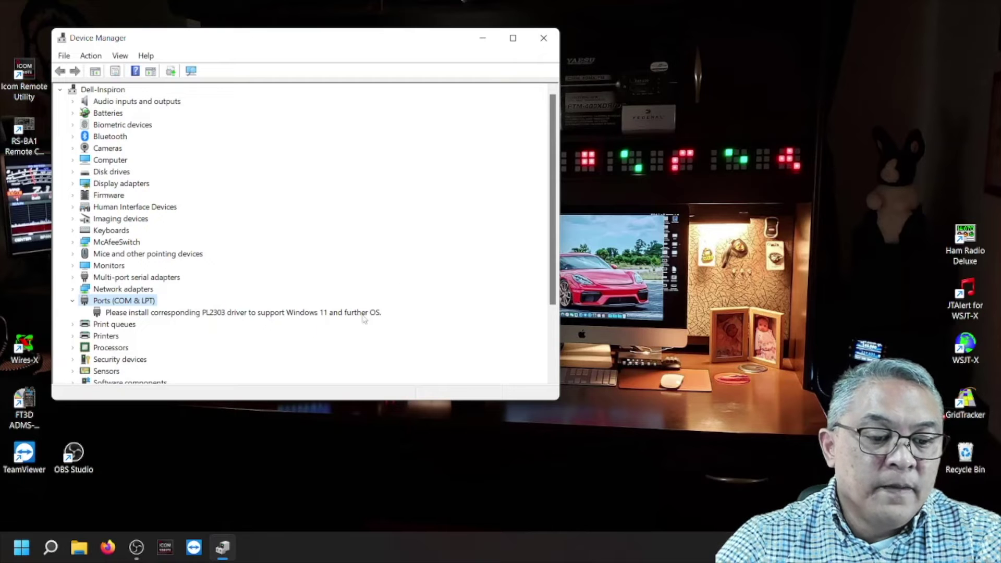
pyautogui.click(543, 38)
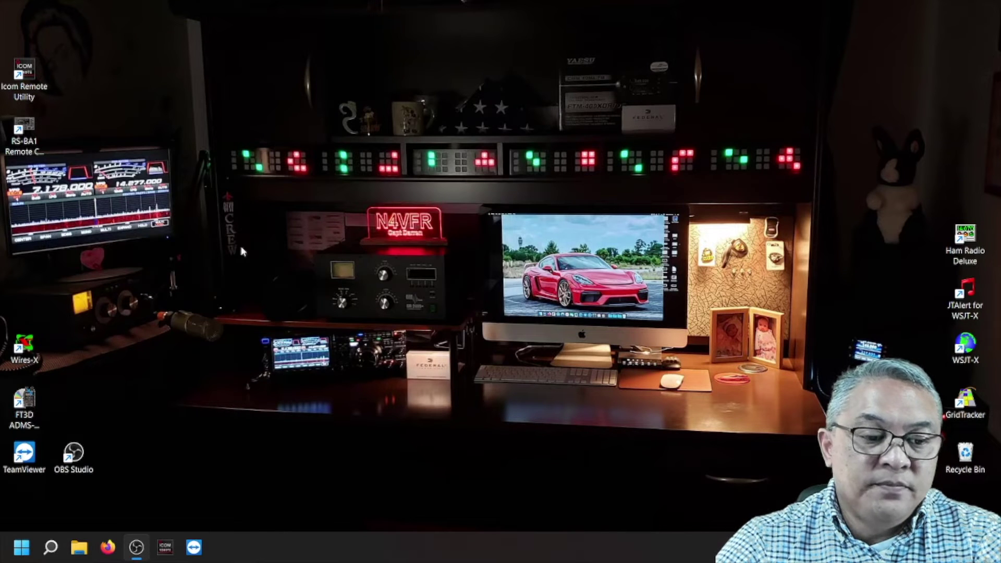
# Step: Launch Wires-X, rescan for serial ports, and check Ports (COM & LPT) in Device Manager
pyautogui.doubleClick(22, 350)
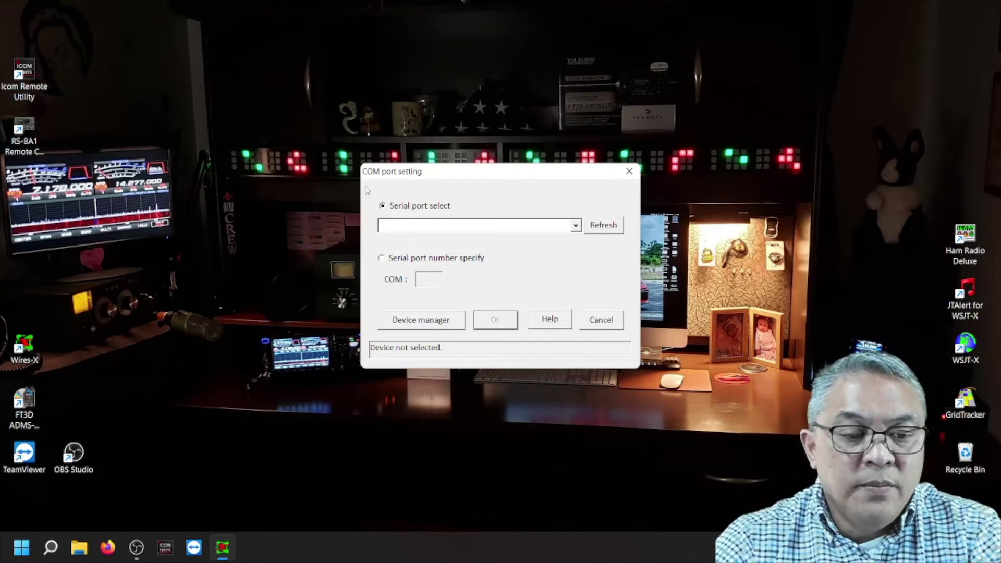
pyautogui.click(576, 226)
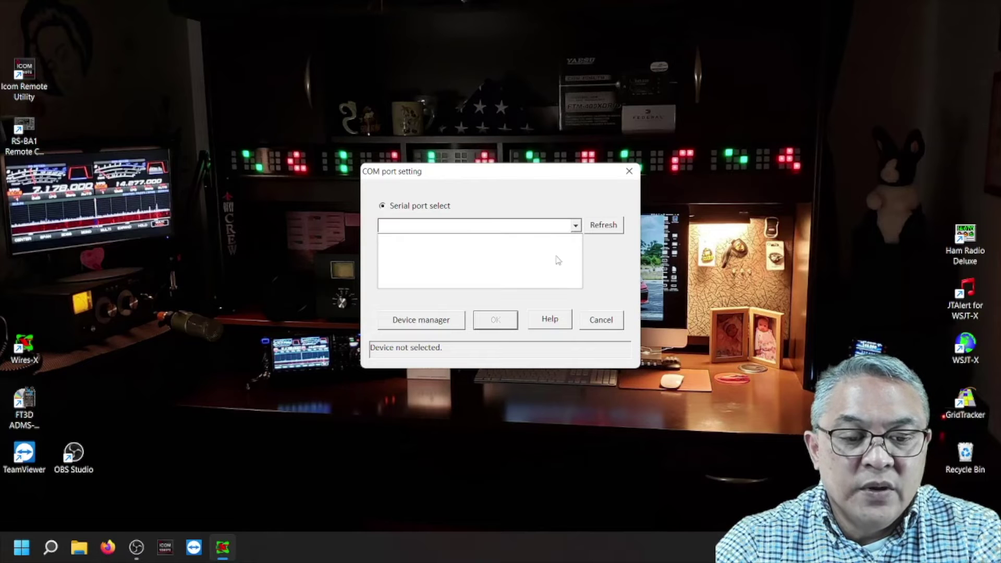
pyautogui.click(612, 226)
pyautogui.click(613, 226)
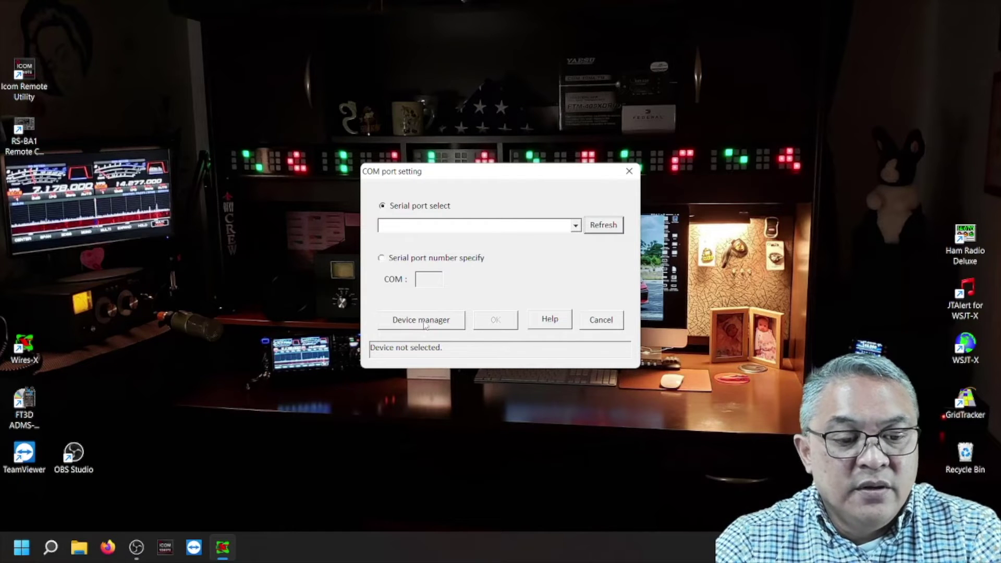
pyautogui.click(427, 322)
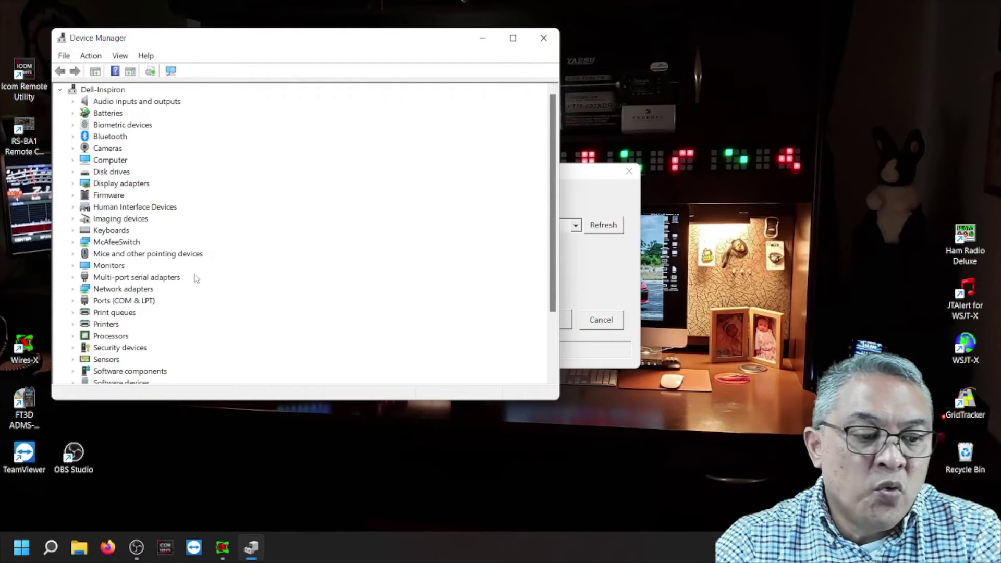
pyautogui.doubleClick(127, 301)
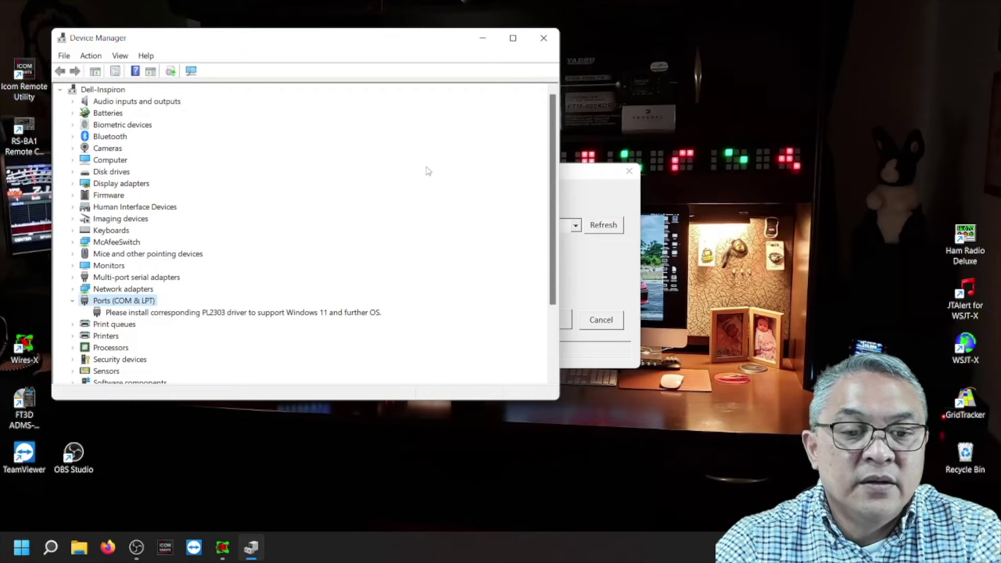
pyautogui.click(543, 38)
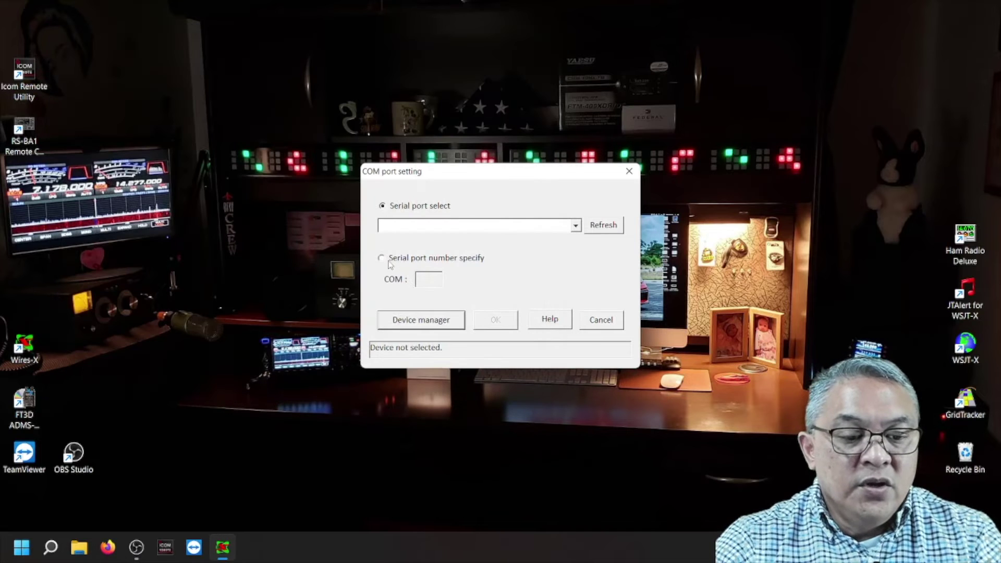
# Step: Specify serial port number 4 manually in the COM port setting
pyautogui.click(386, 259)
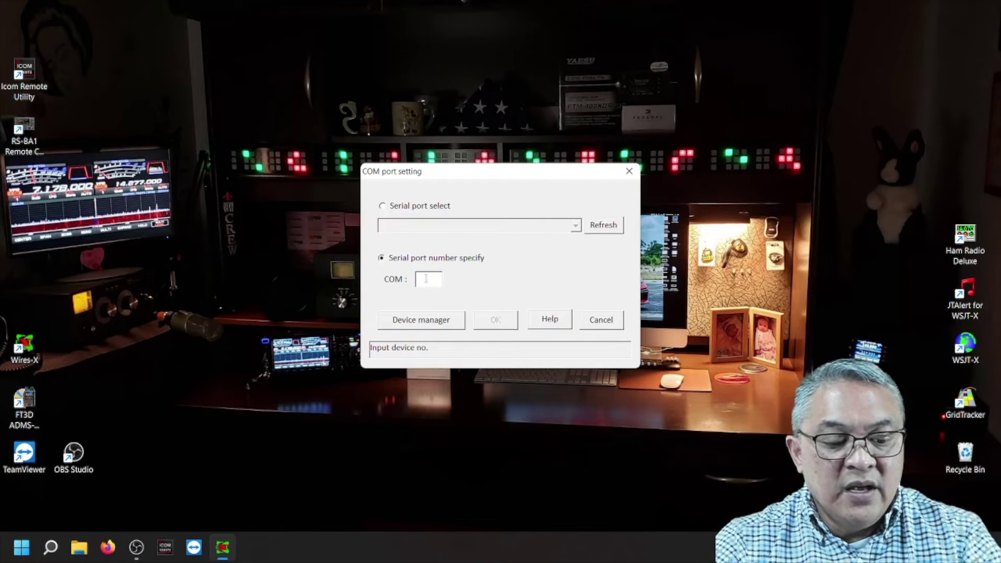
pyautogui.click(426, 279)
pyautogui.write('4')
pyautogui.click(495, 320)
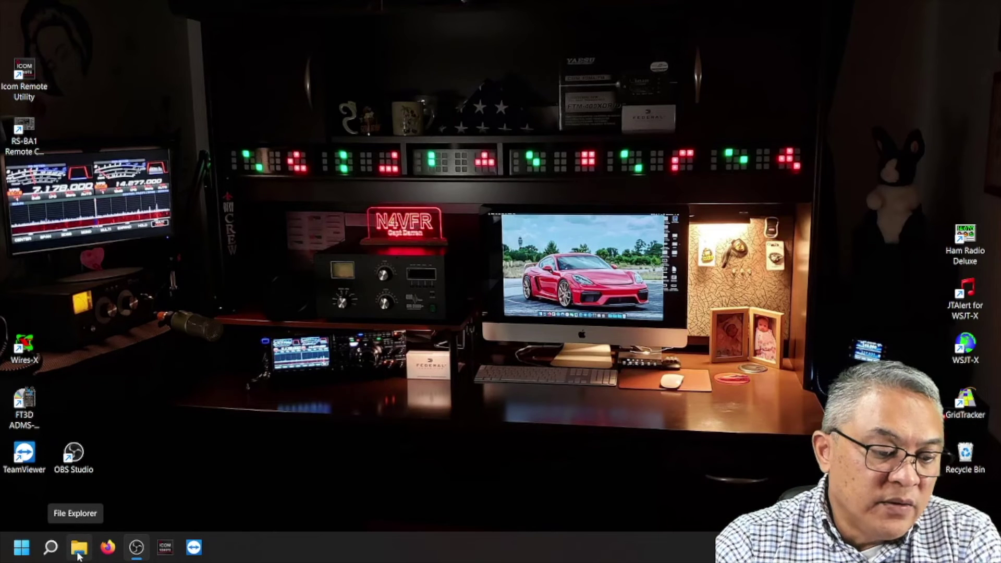
# Step: Open Device Manager and expand the Ports (COM & LPT) category
pyautogui.click(51, 548)
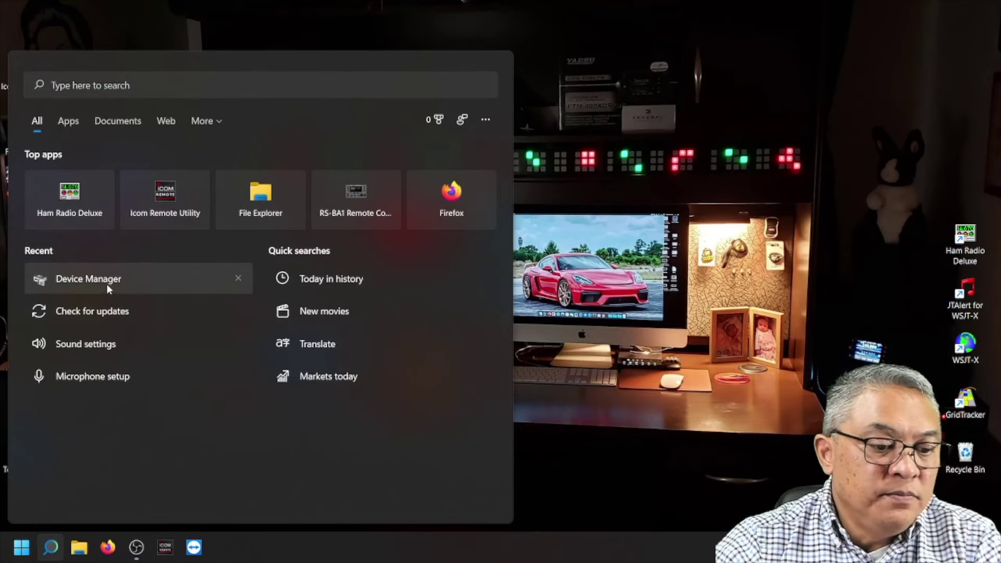
pyautogui.click(107, 284)
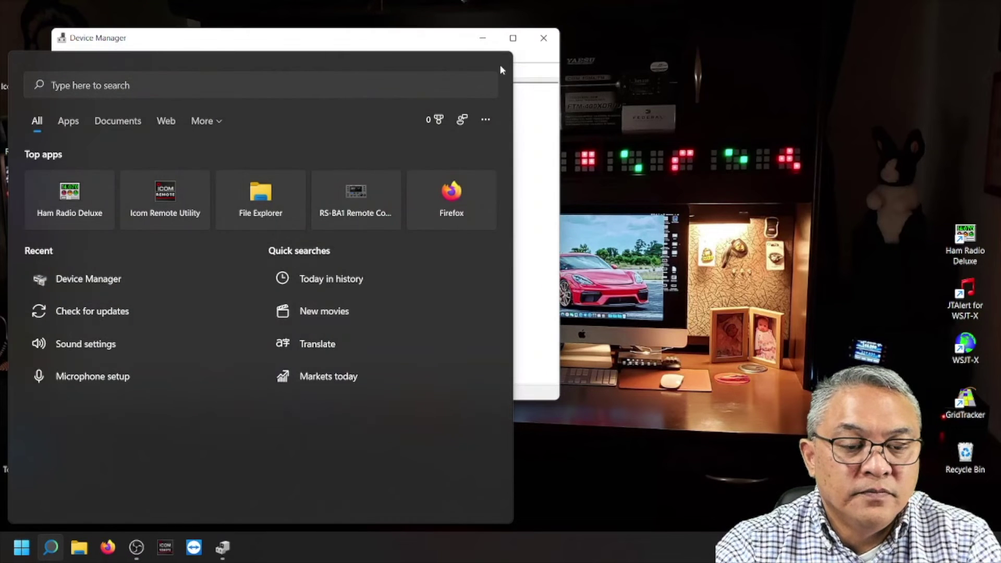
pyautogui.click(488, 38)
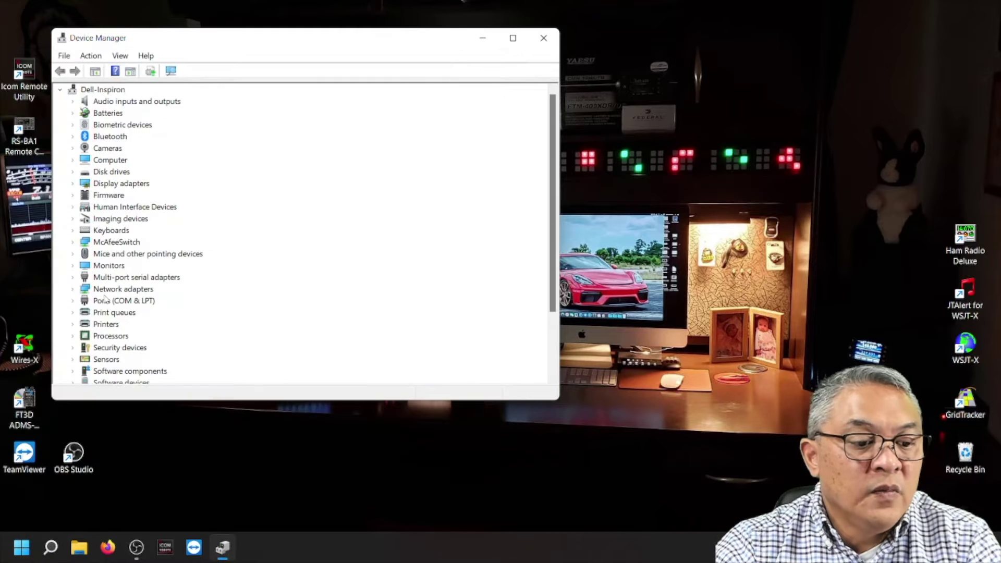
pyautogui.click(112, 302)
pyautogui.doubleClick(112, 302)
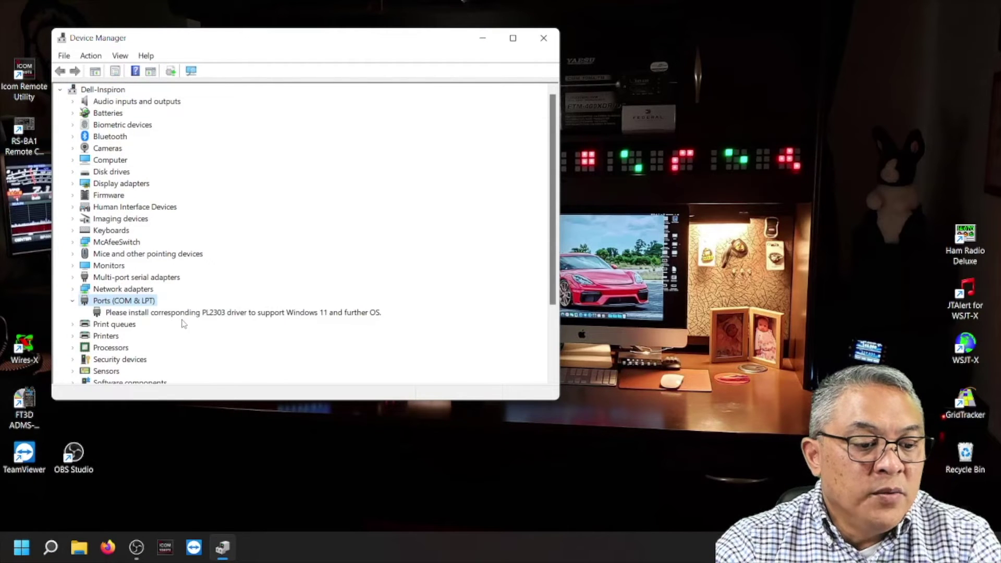
# Step: Uninstall the PL2303 device along with its driver, then close Device Manager
pyautogui.click(187, 312)
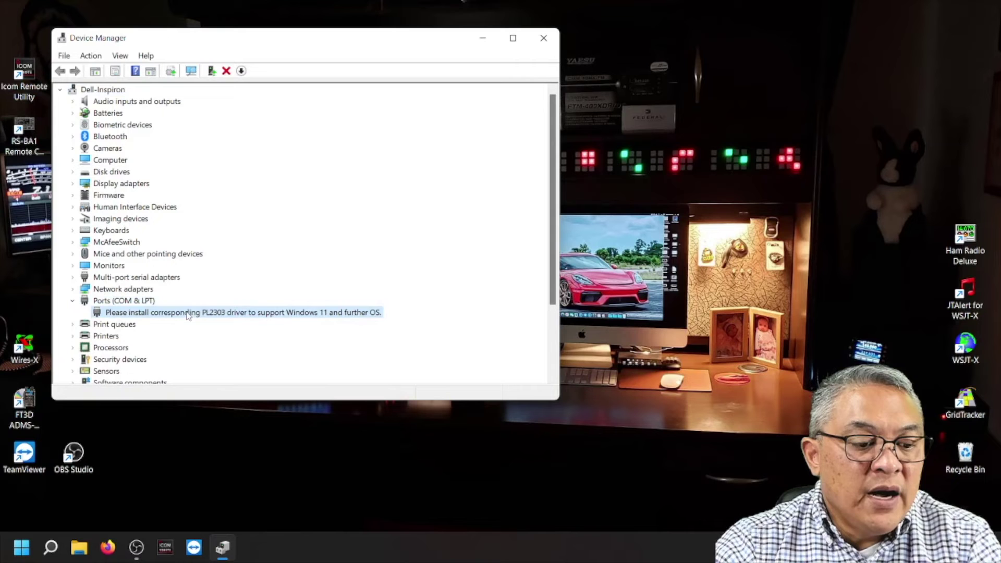
pyautogui.rightClick(233, 317)
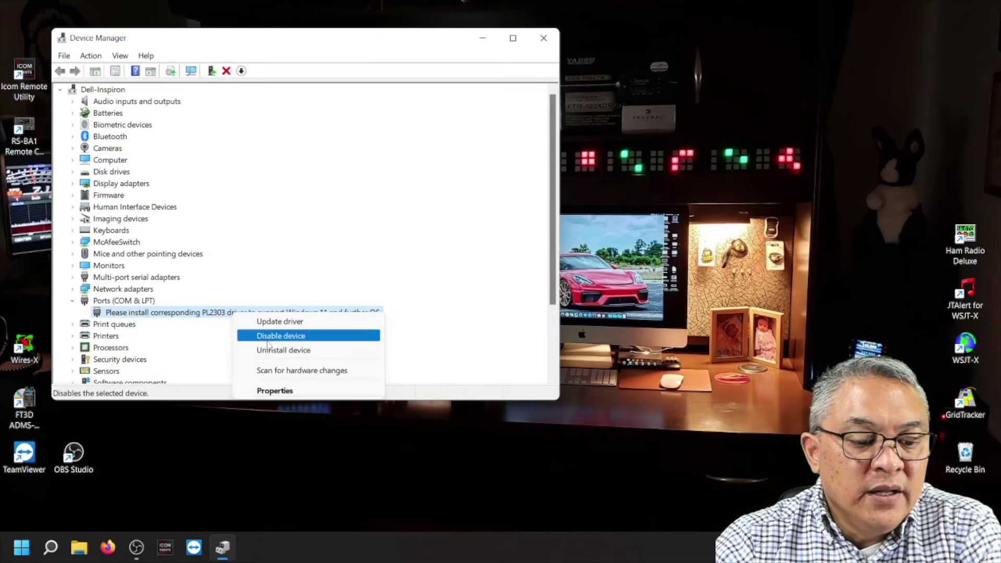
pyautogui.click(275, 353)
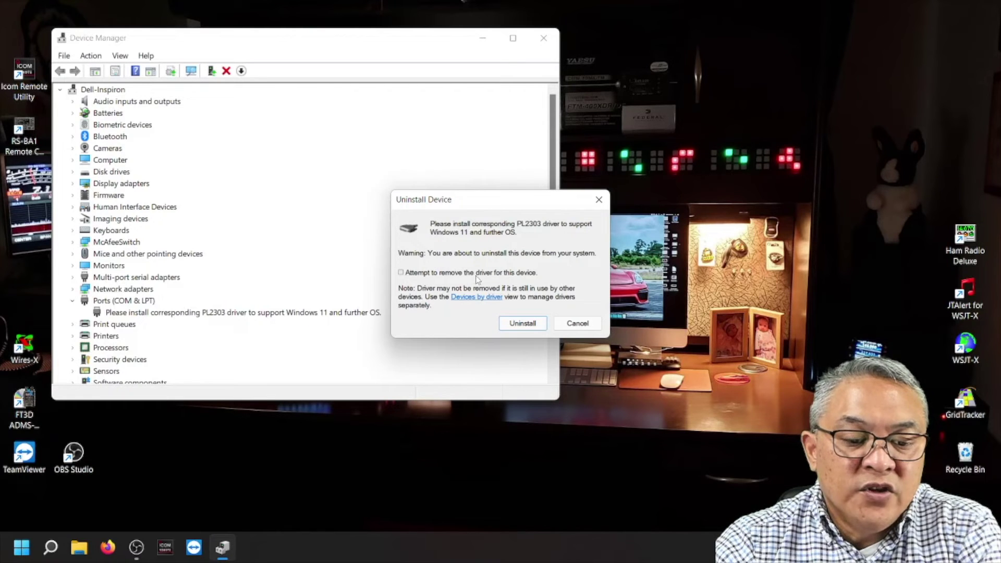
pyautogui.click(401, 272)
pyautogui.click(522, 324)
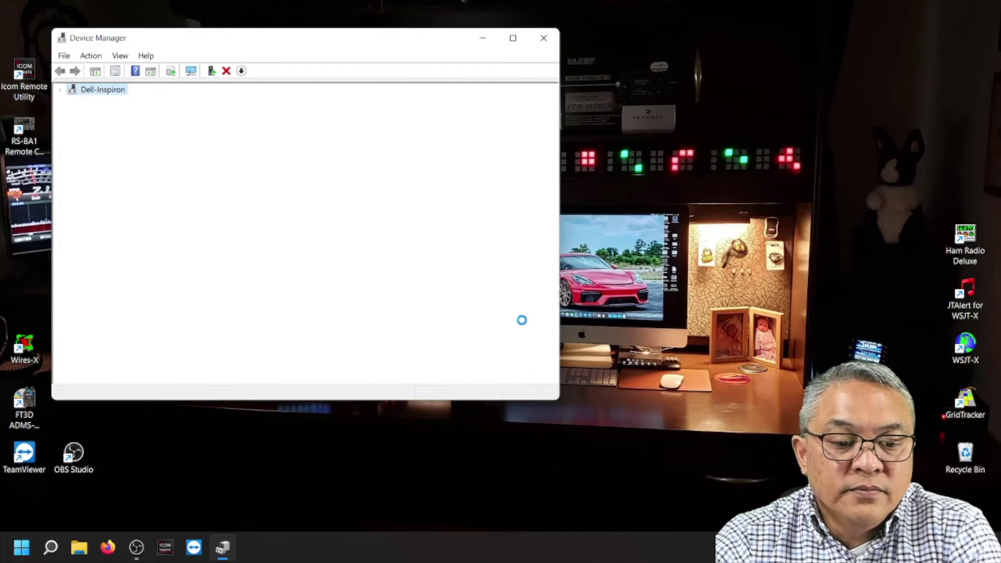
pyautogui.scroll(-1, 136, 328)
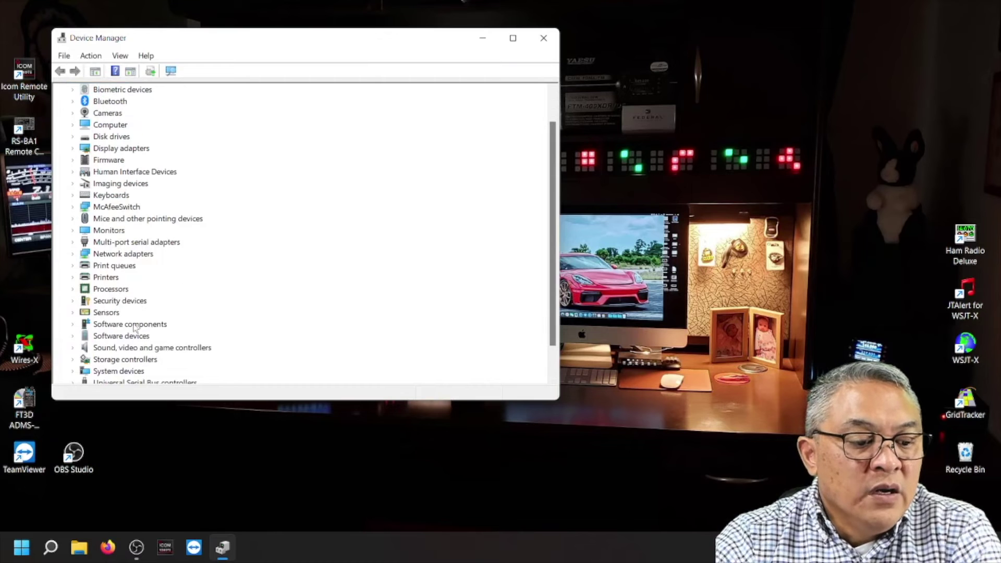
pyautogui.scroll(-1, 115, 339)
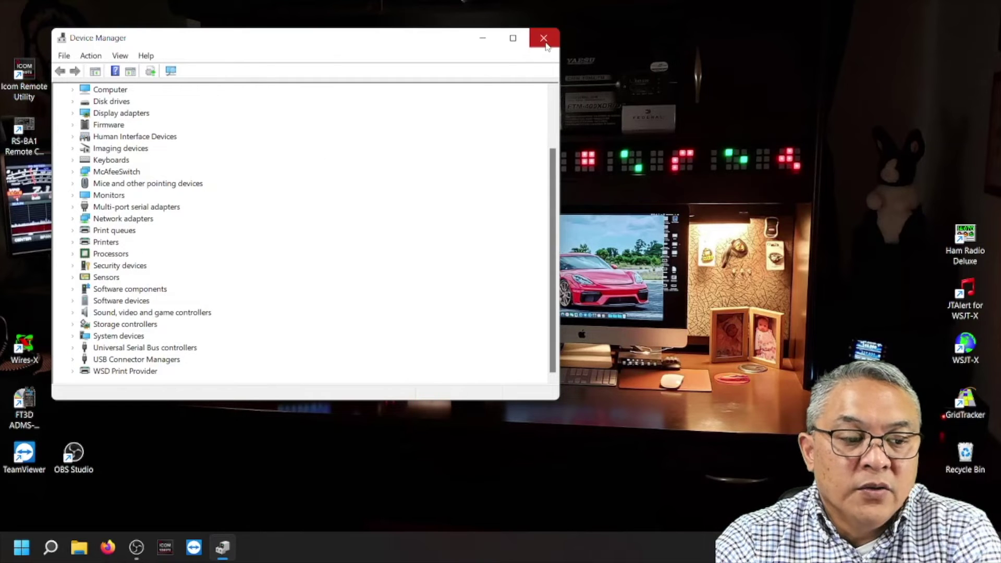
pyautogui.click(544, 42)
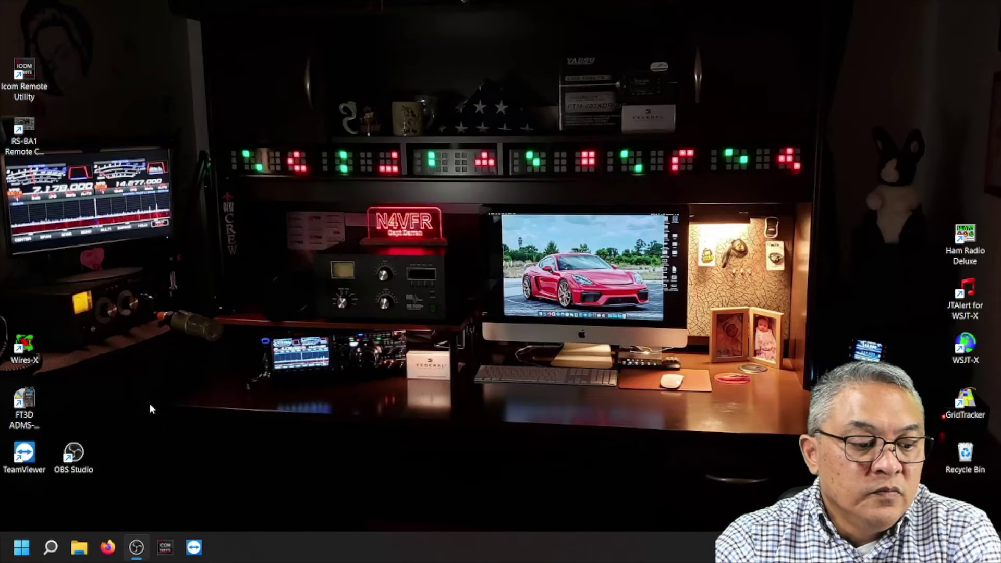
# Step: Run PL2303_Prolific_DriverInstaller_v1.8.0 from the SCU-19_PC_Connection_Cable_Driver zip in Downloads
pyautogui.click(80, 548)
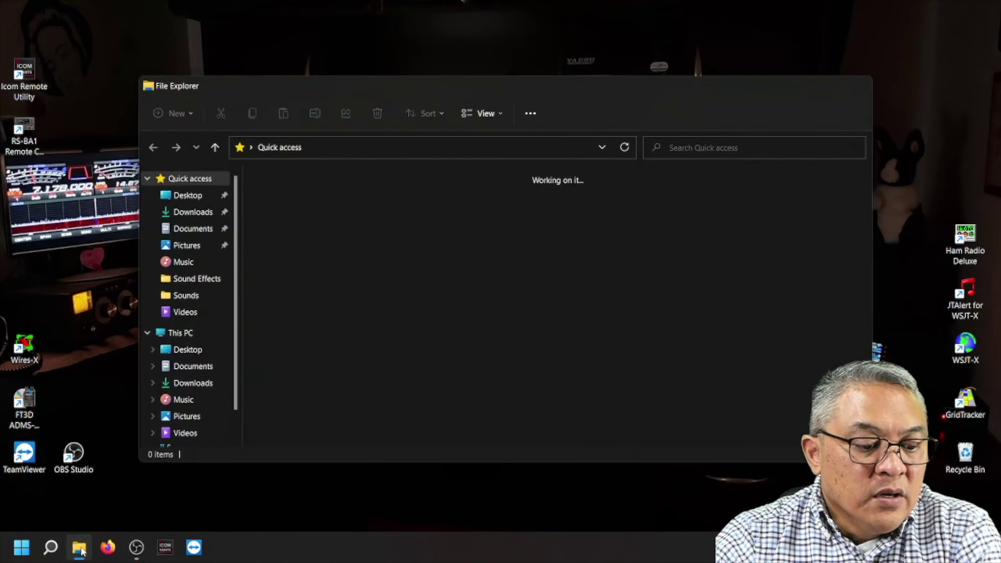
pyautogui.click(81, 549)
pyautogui.click(82, 548)
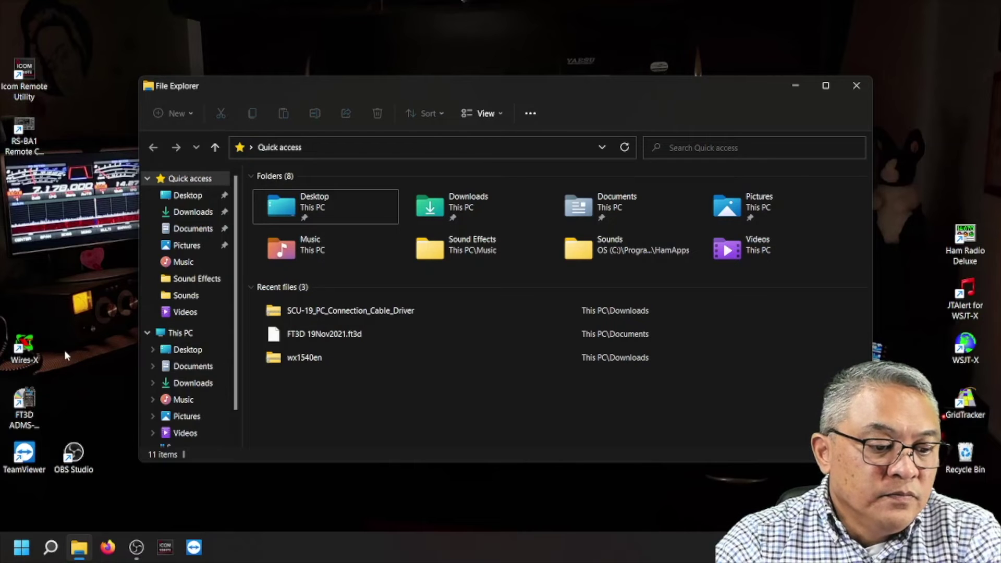
pyautogui.click(202, 213)
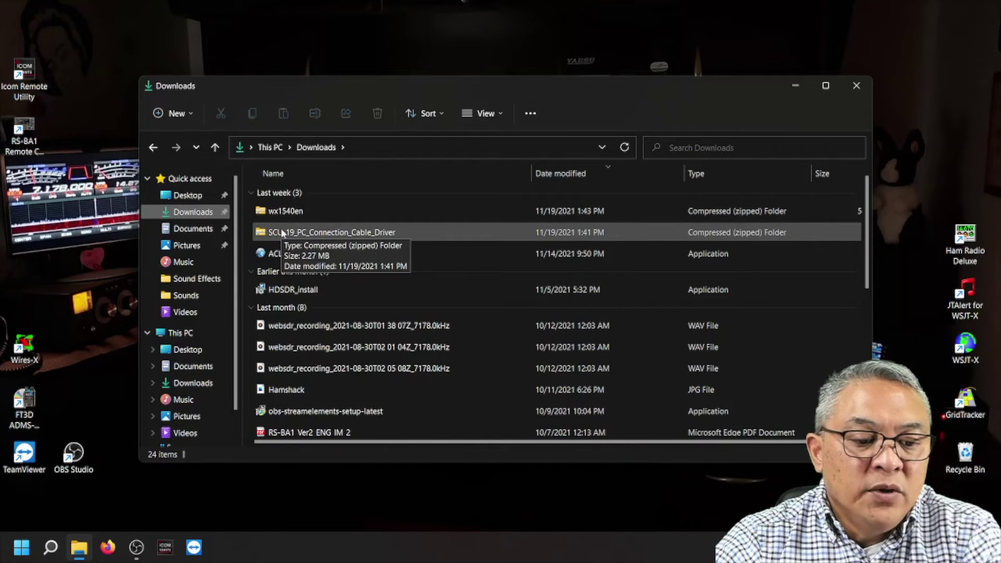
pyautogui.doubleClick(281, 232)
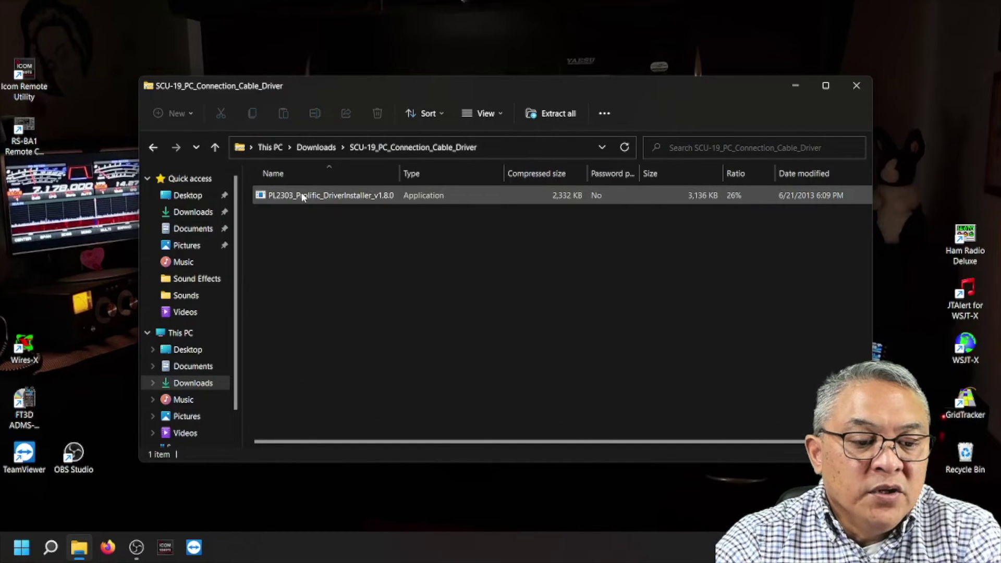
pyautogui.click(301, 195)
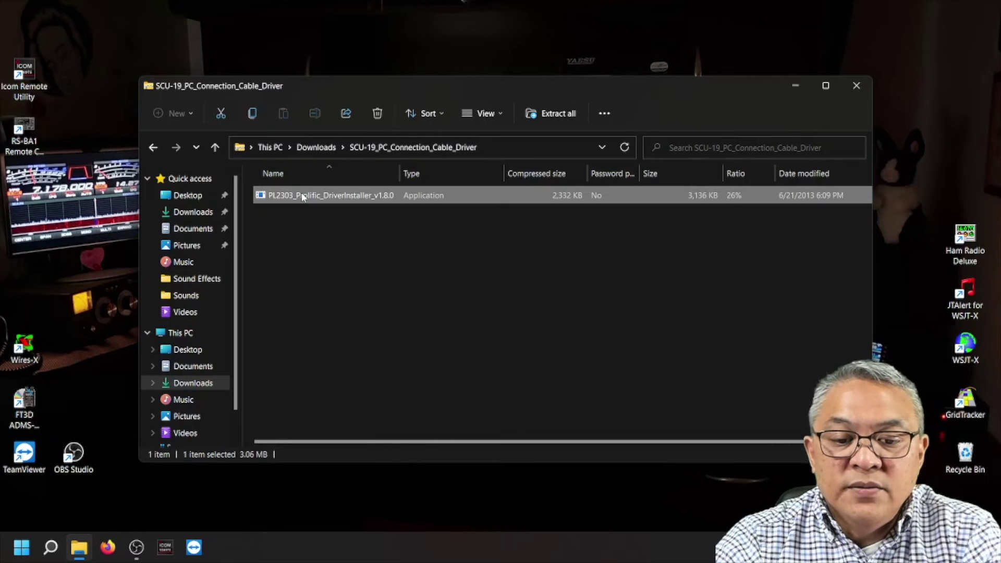
pyautogui.press('Return')
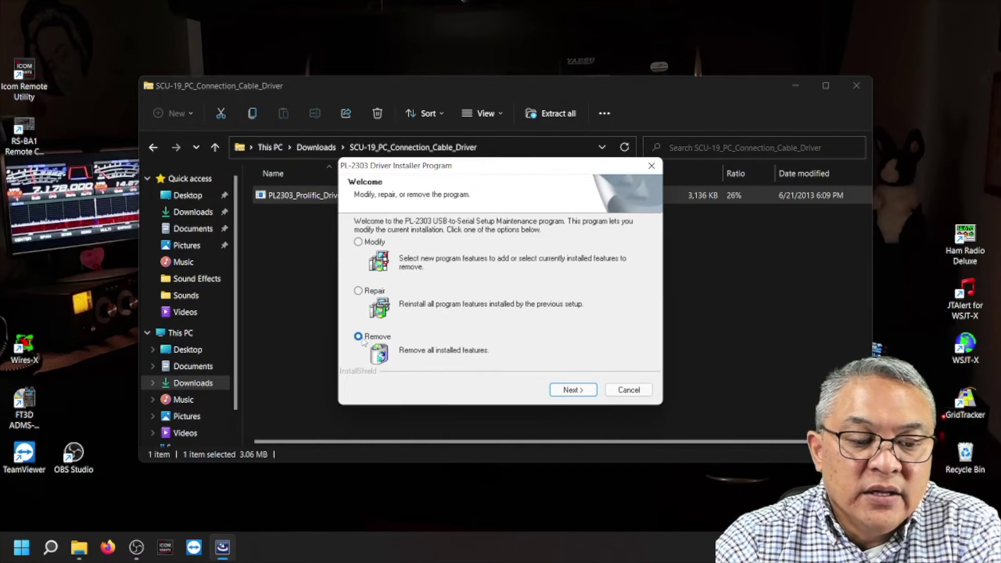
# Step: Remove the installed PL2303 driver and finish the uninstall wizard
pyautogui.click(574, 390)
pyautogui.click(545, 322)
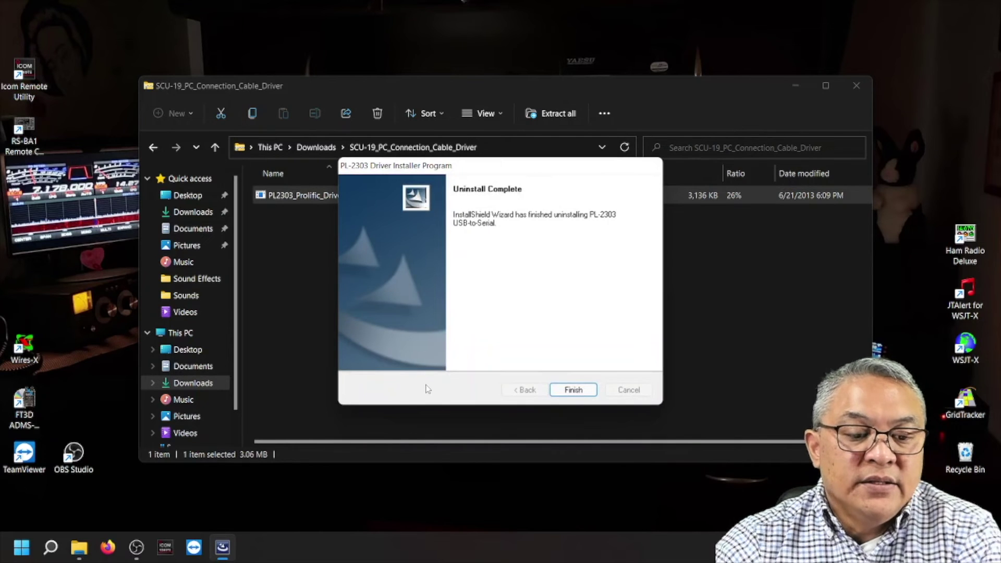
pyautogui.click(568, 390)
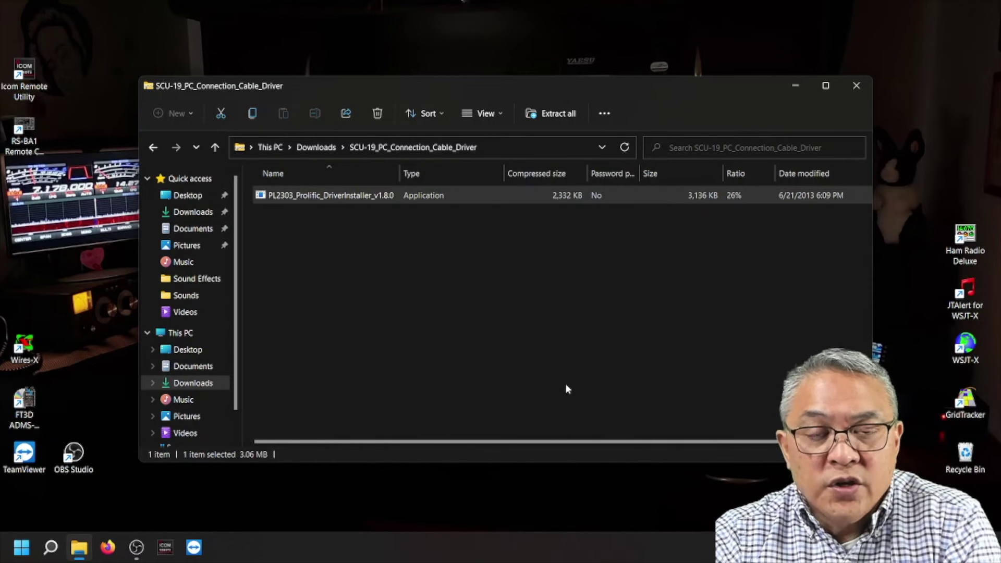
# Step: Dismiss the extraction error from relaunching the installer and close the driver folder
pyautogui.doubleClick(317, 197)
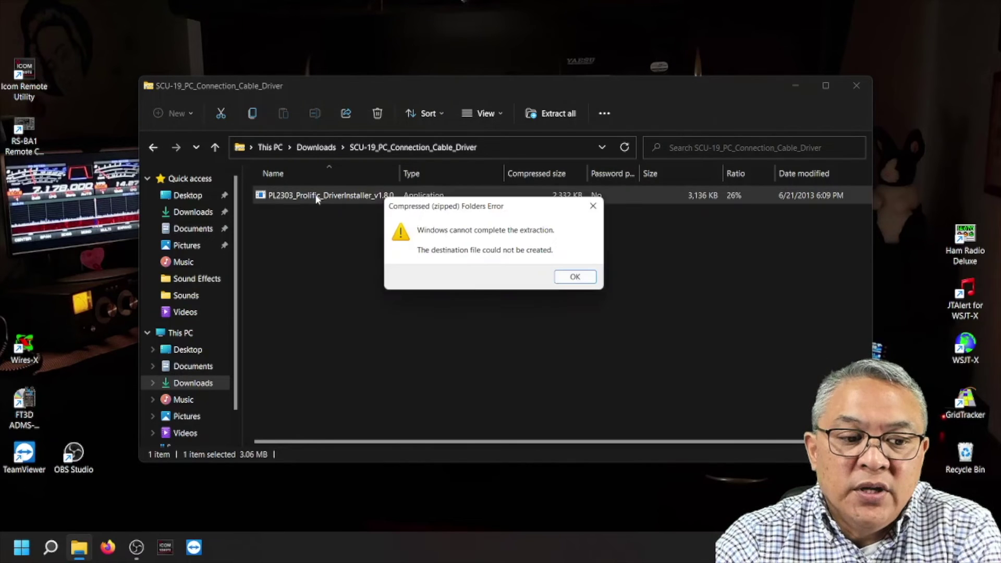
pyautogui.click(577, 280)
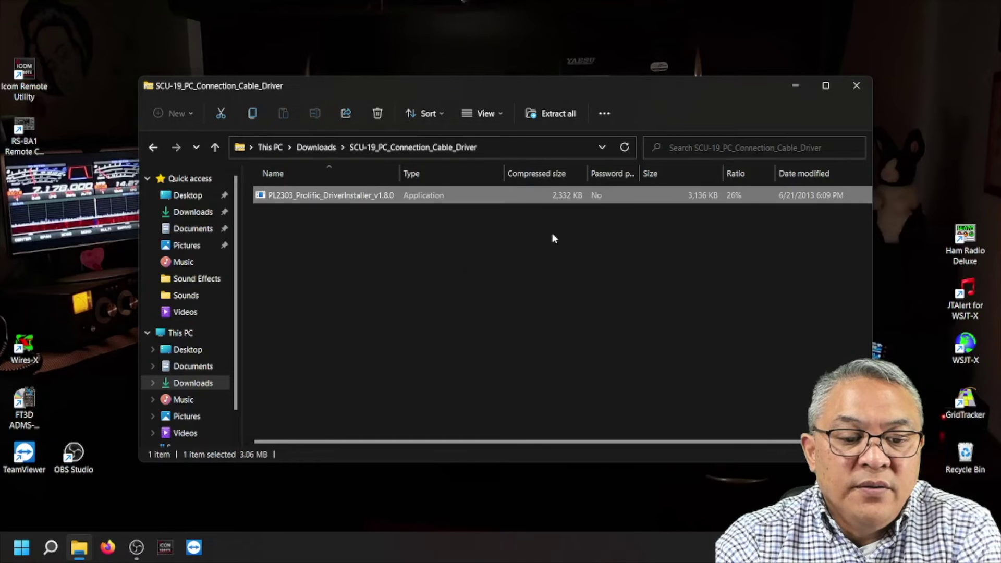
pyautogui.click(857, 87)
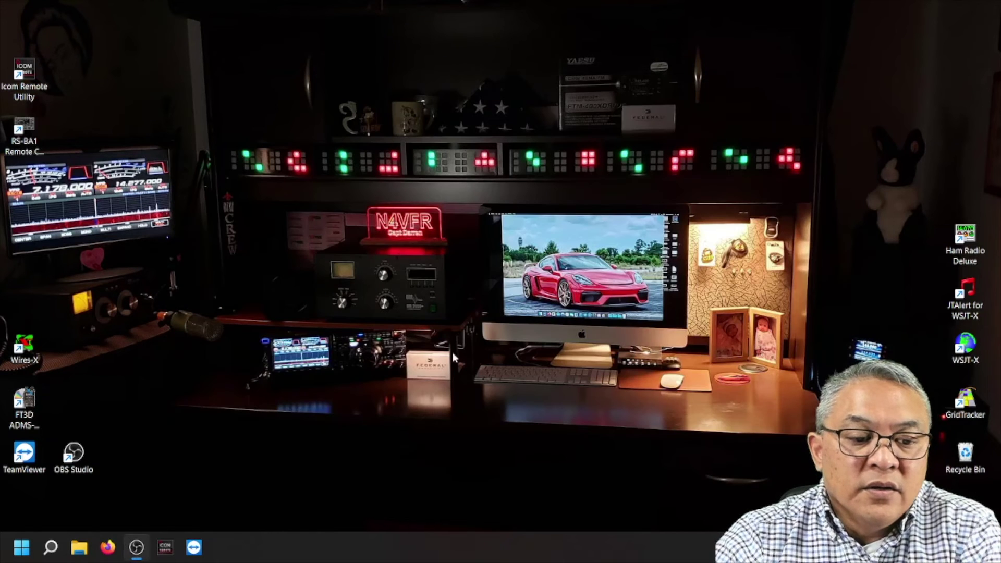
# Step: Launch PL2303_Prolific_DriverInstaller_v1.8.0 from the SCU-19 cable driver zip in Downloads
pyautogui.click(78, 548)
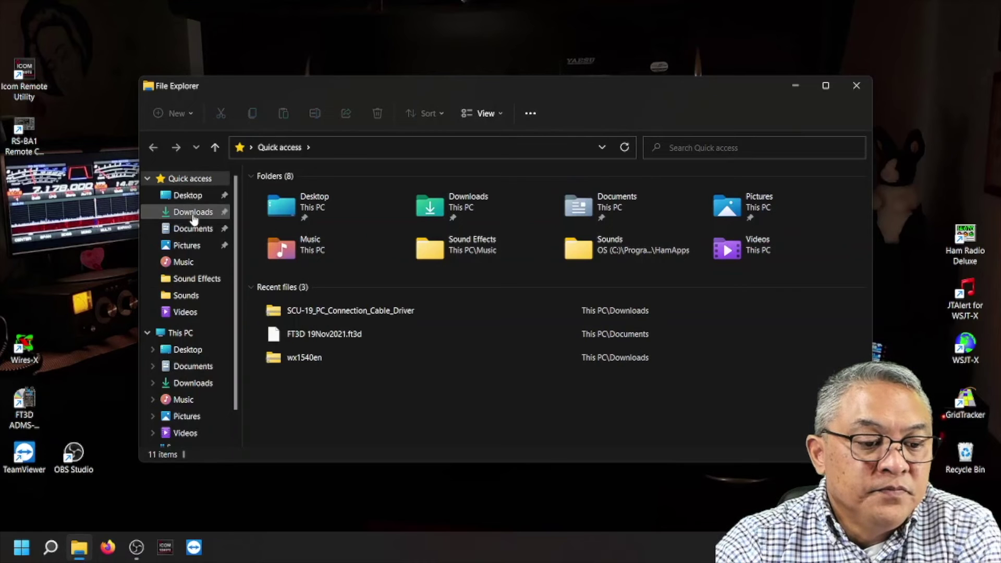
pyautogui.click(192, 211)
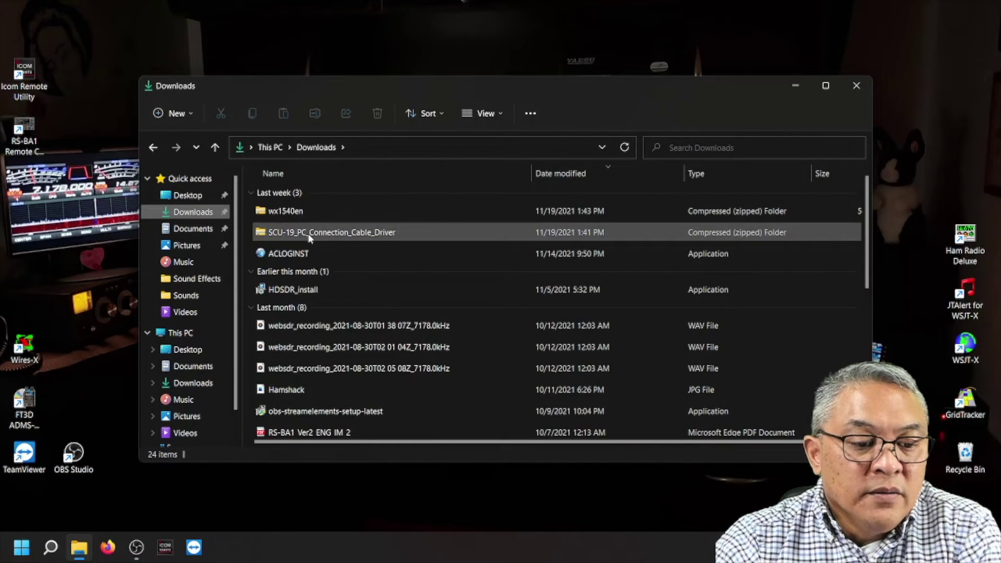
pyautogui.doubleClick(309, 234)
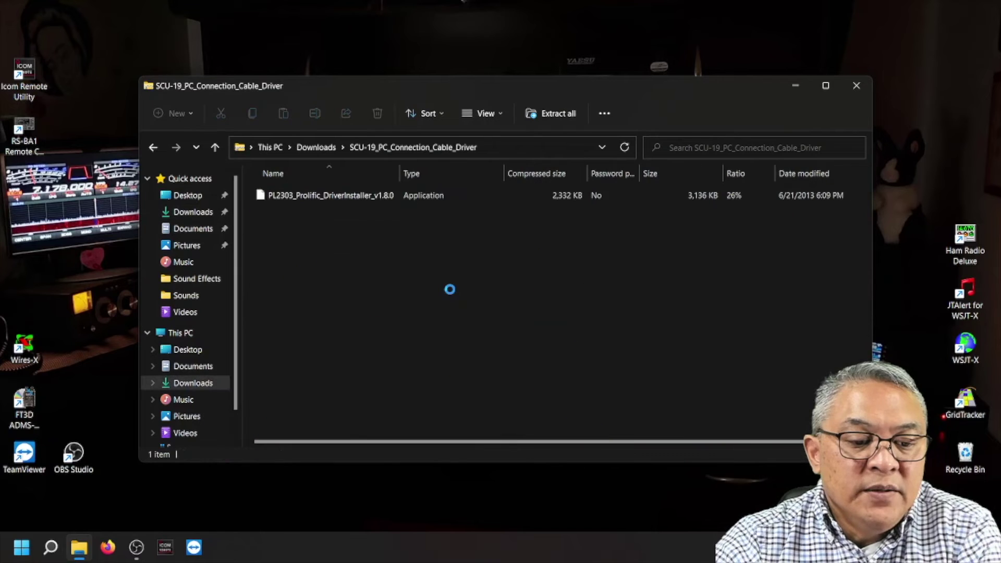
pyautogui.click(357, 195)
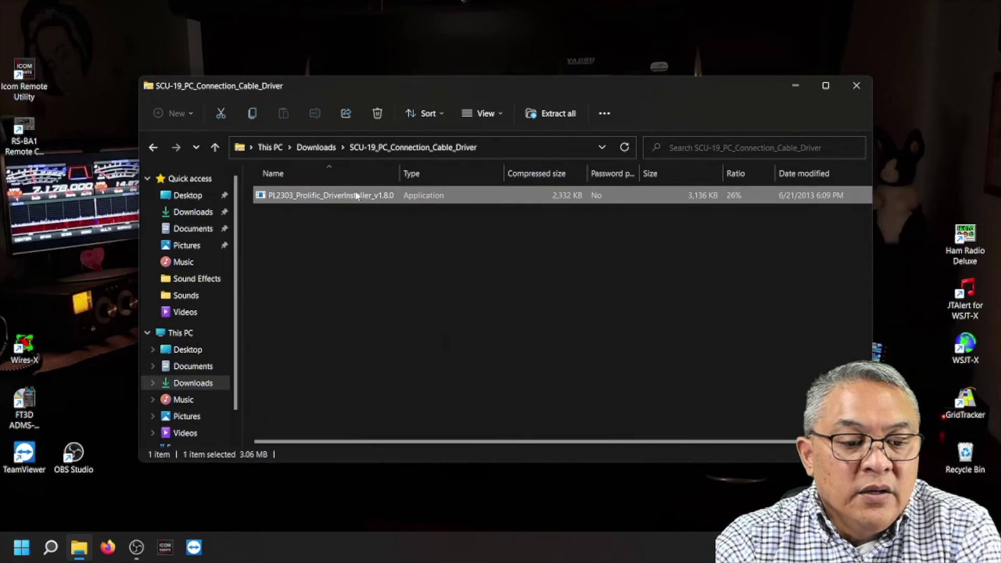
pyautogui.press('Return')
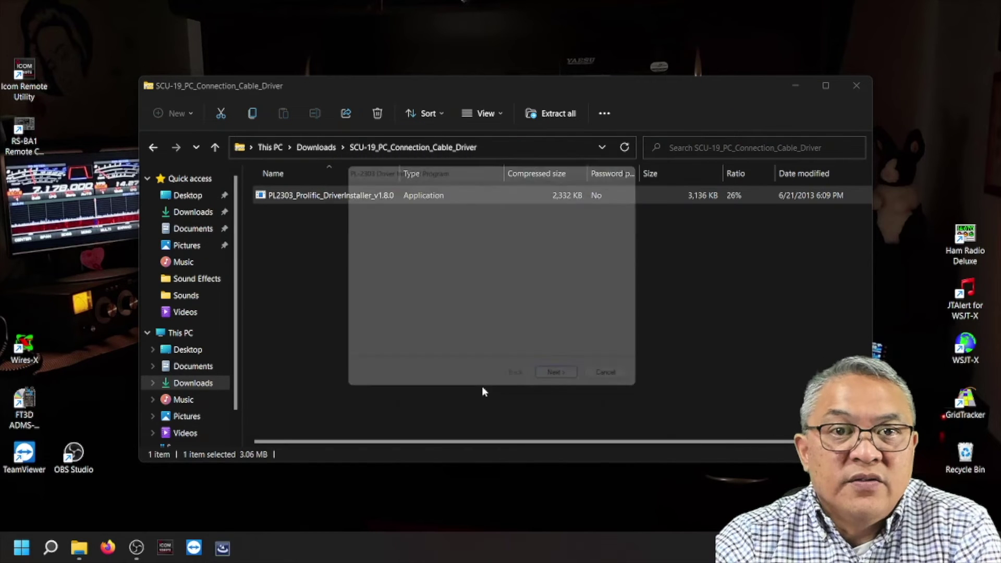
# Step: Install the PL-2303 driver, finish the wizard, and close File Explorer
pyautogui.click(575, 393)
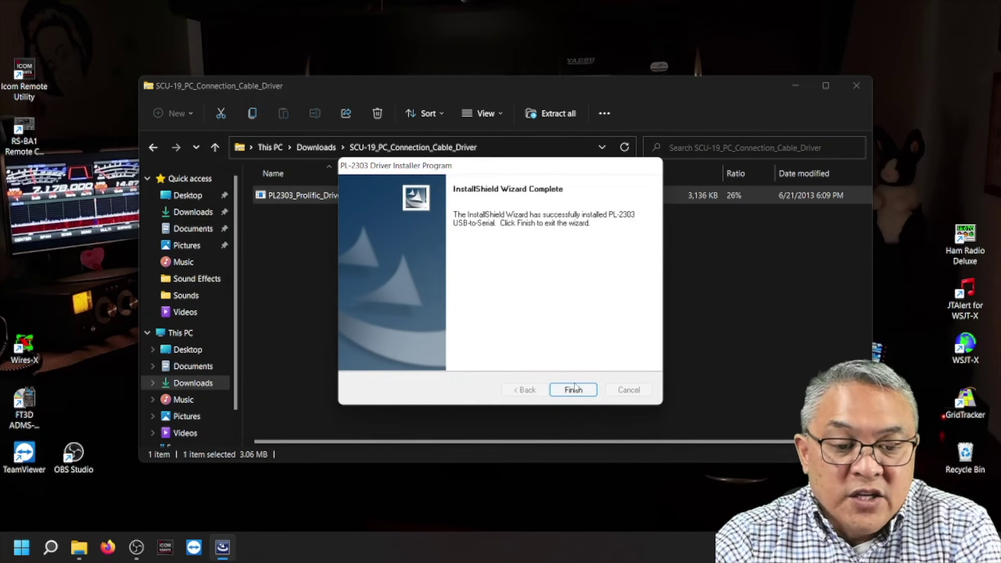
pyautogui.click(573, 390)
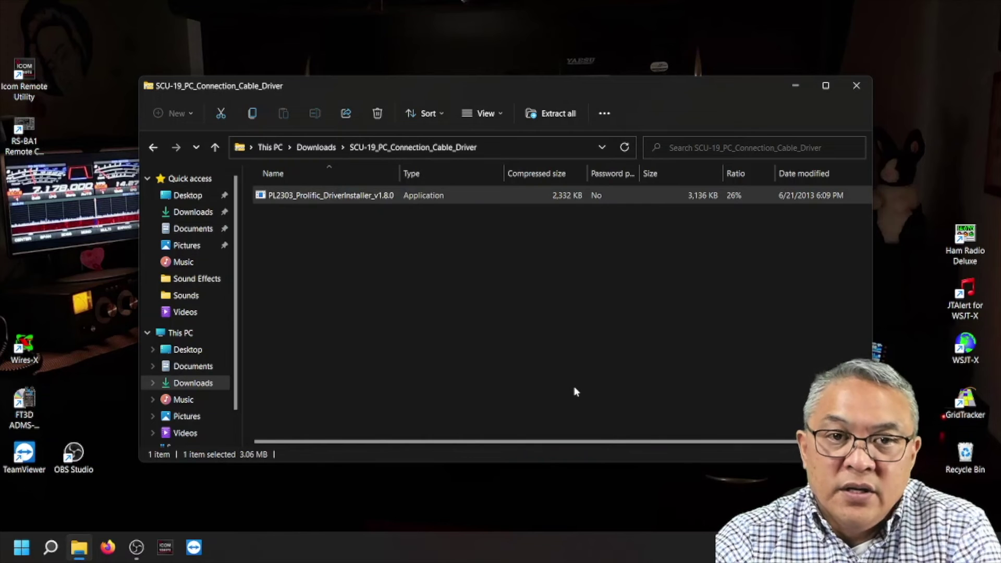
pyautogui.click(855, 89)
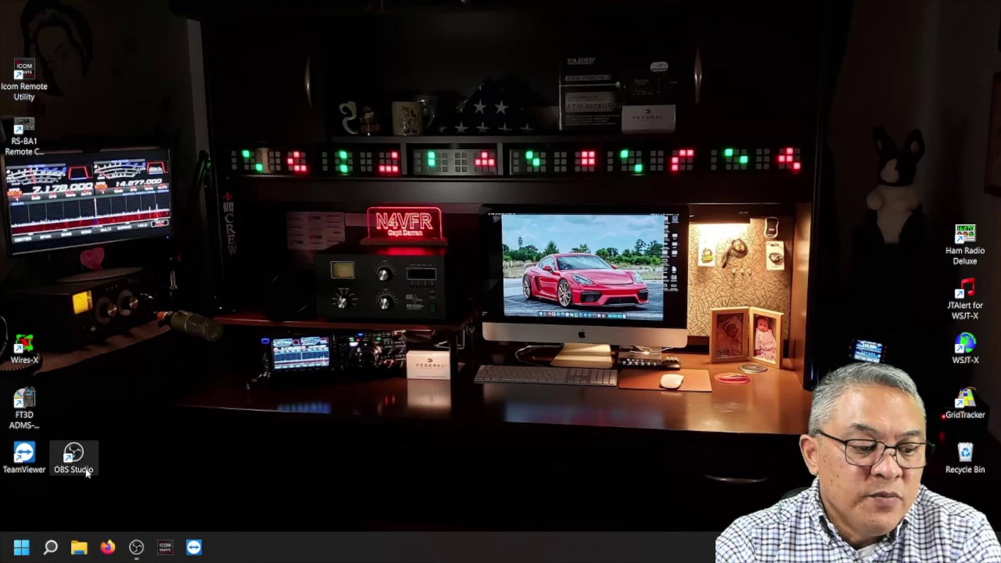
# Step: Confirm Prolific USB-to-Serial Comm Port (COM4) under Ports in Device Manager, then close it
pyautogui.click(51, 547)
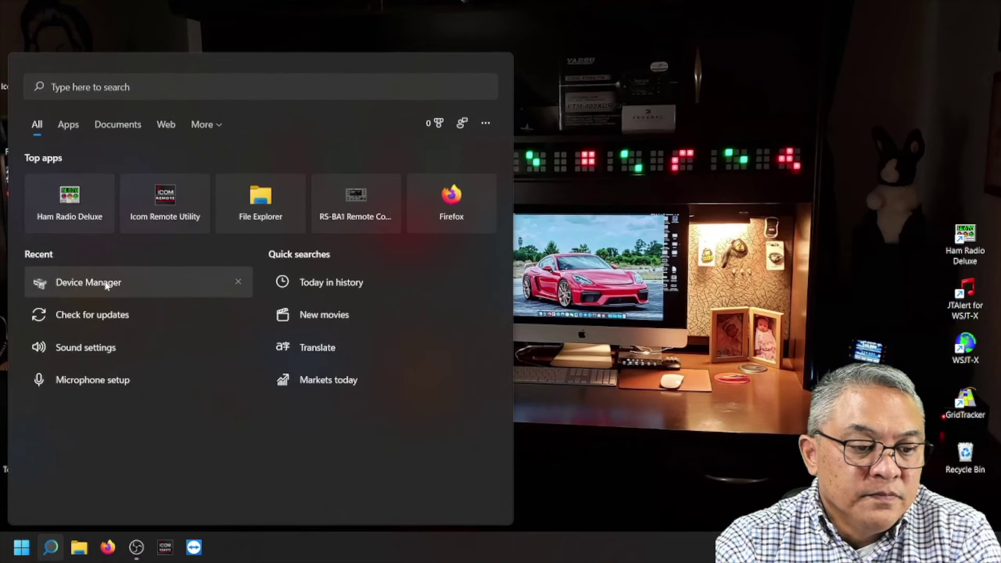
pyautogui.click(104, 282)
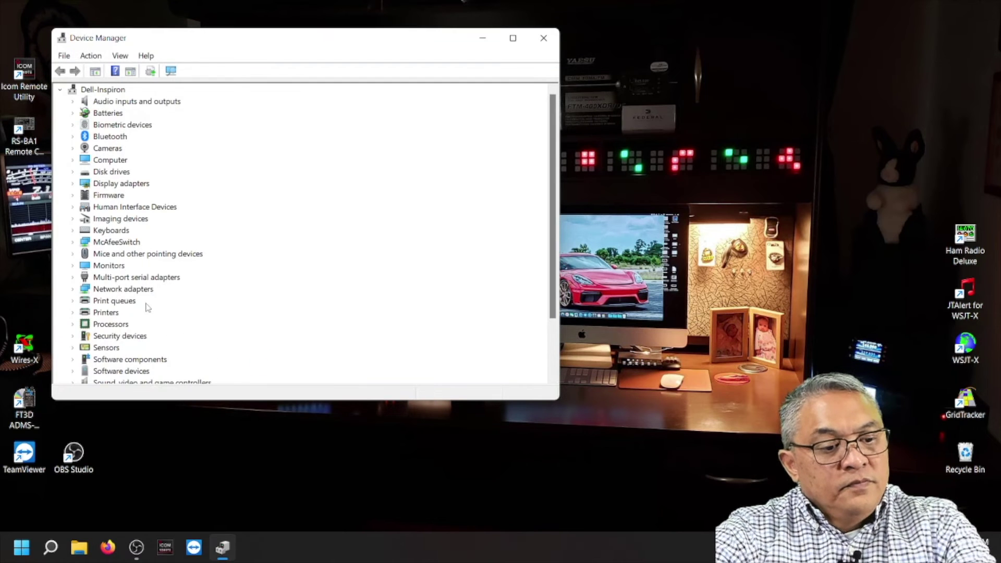
pyautogui.scroll(-2, 125, 323)
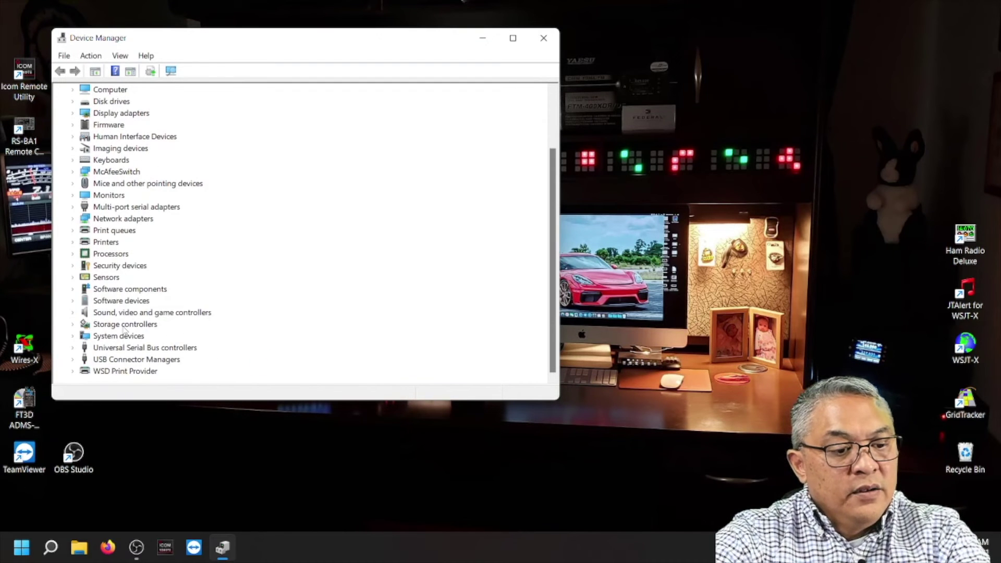
pyautogui.scroll(2, 125, 330)
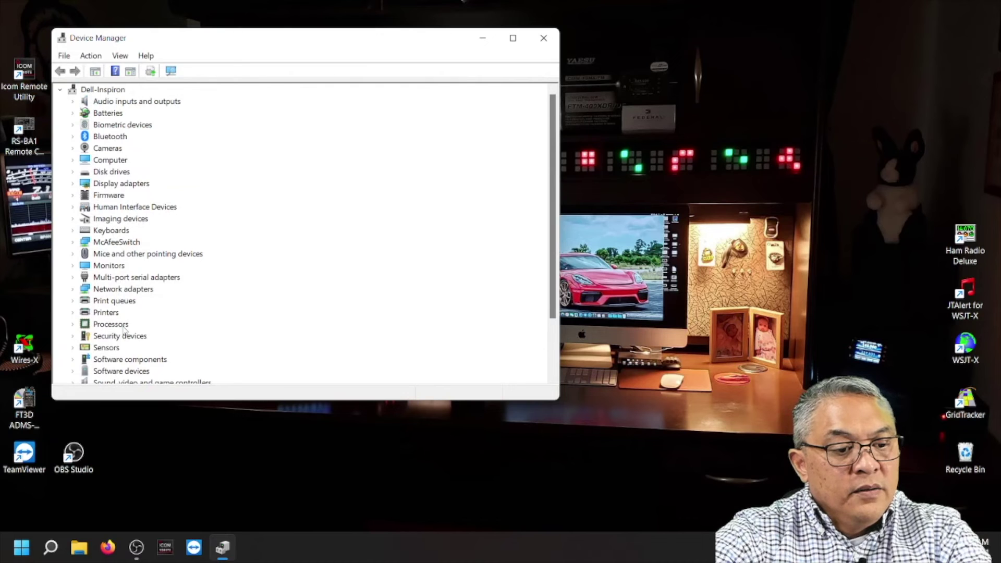
pyautogui.scroll(-2, 124, 329)
pyautogui.scroll(2, 124, 328)
pyautogui.scroll(-2, 124, 330)
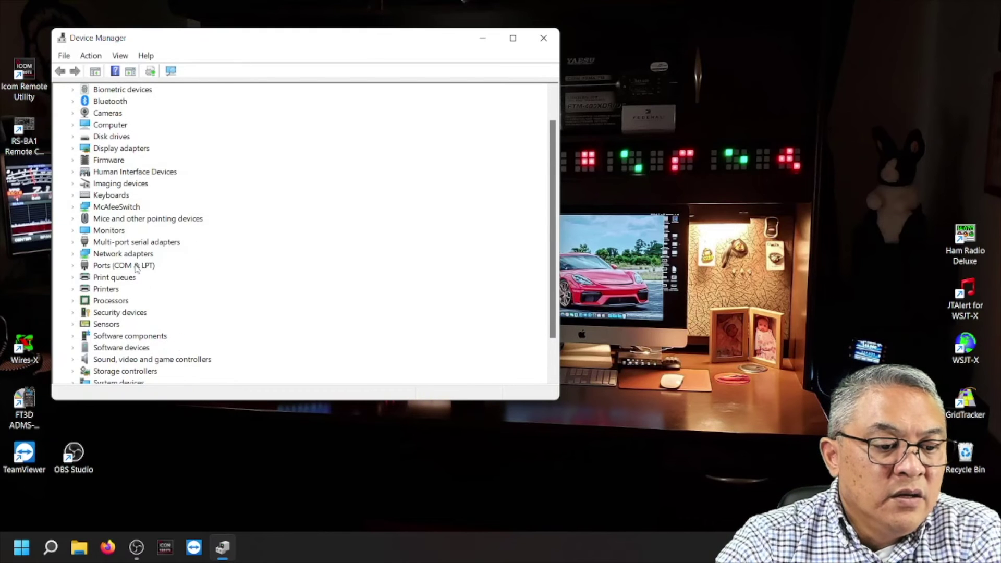
pyautogui.doubleClick(136, 266)
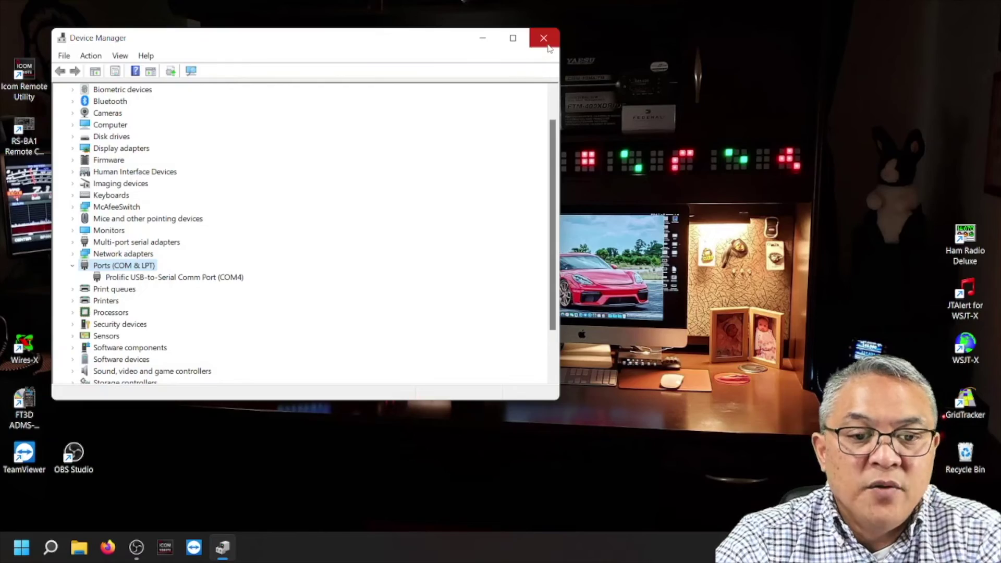
pyautogui.click(548, 47)
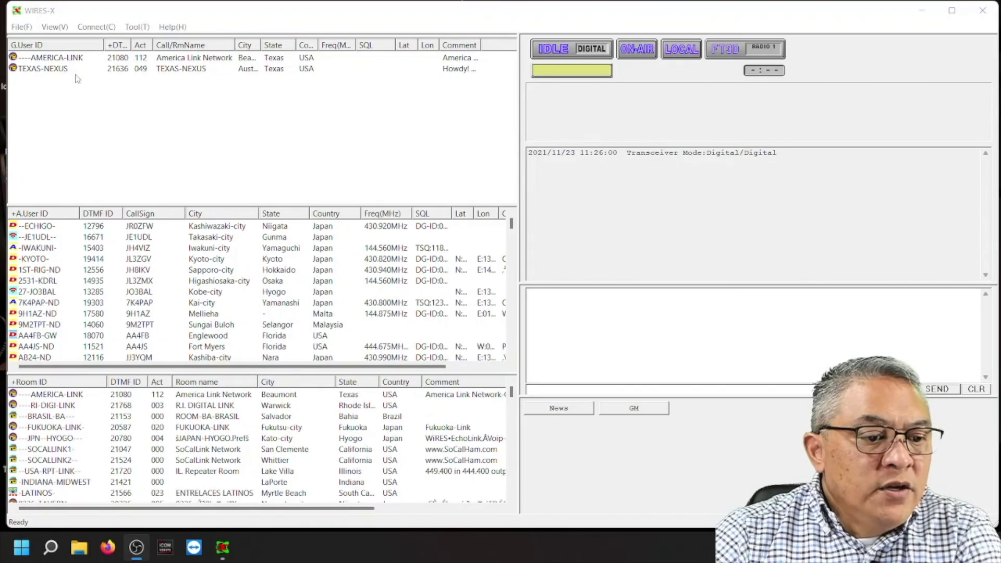
# Step: Connect to the AMERICA-LINK room (21080) from the node list and close its QSL card
pyautogui.click(66, 59)
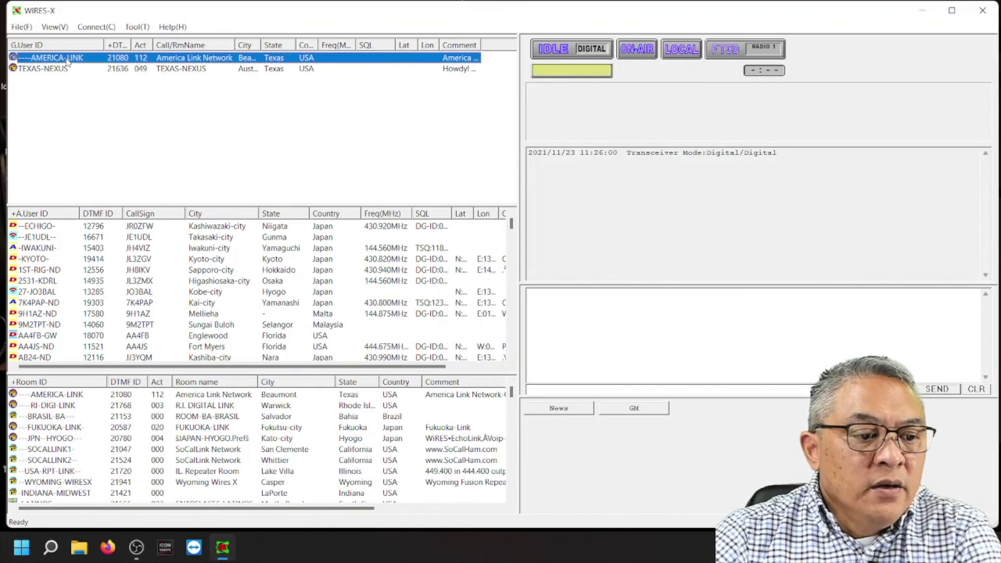
pyautogui.rightClick(66, 61)
pyautogui.click(97, 68)
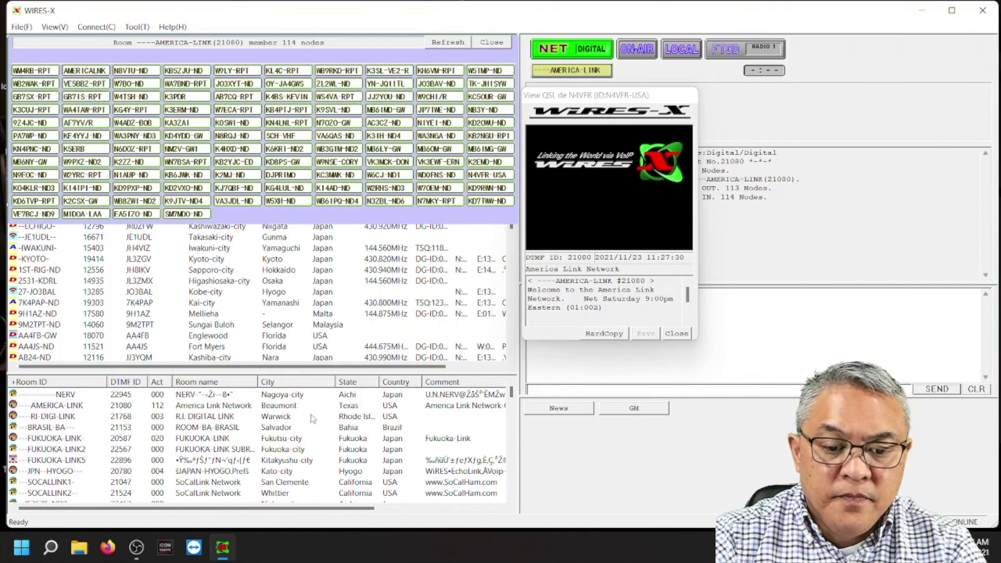
pyautogui.click(677, 334)
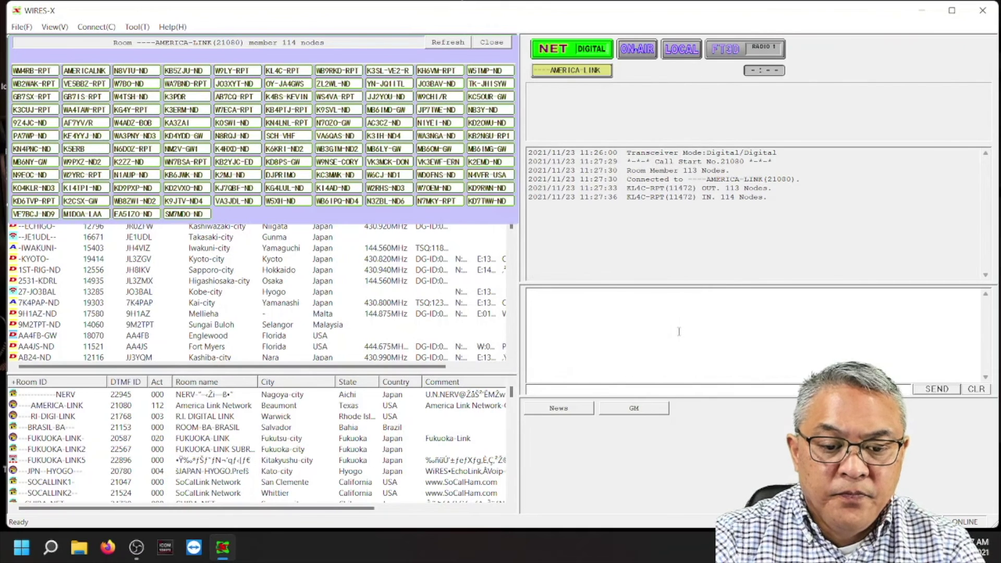